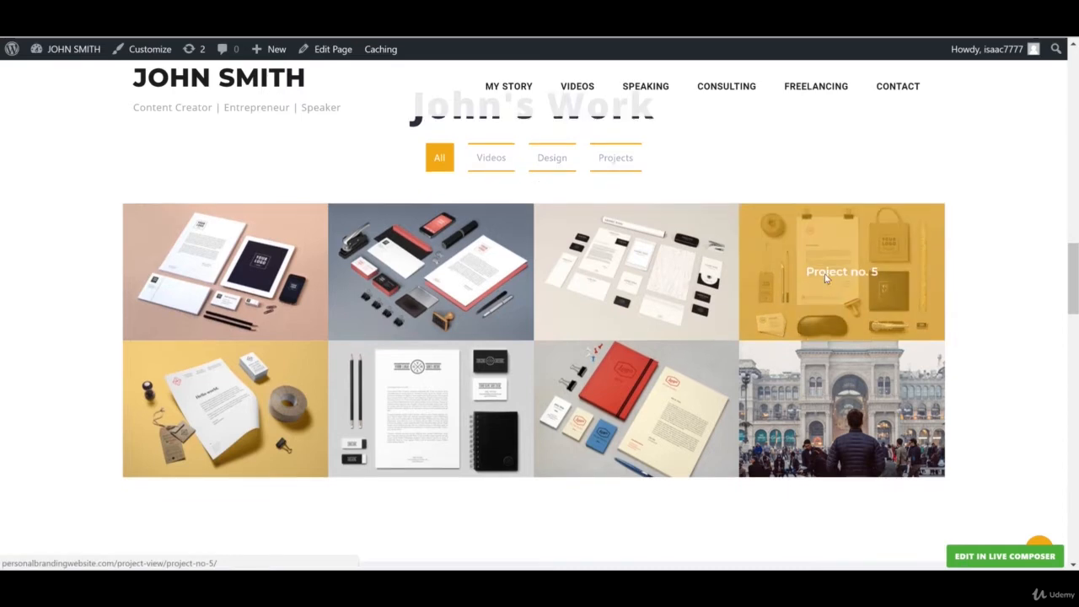
Look over the homepage down to the Meet the team section and open the page for editing in Live Composer
scroll(808, 274, "down", 3)
scroll(829, 275, "down", 2)
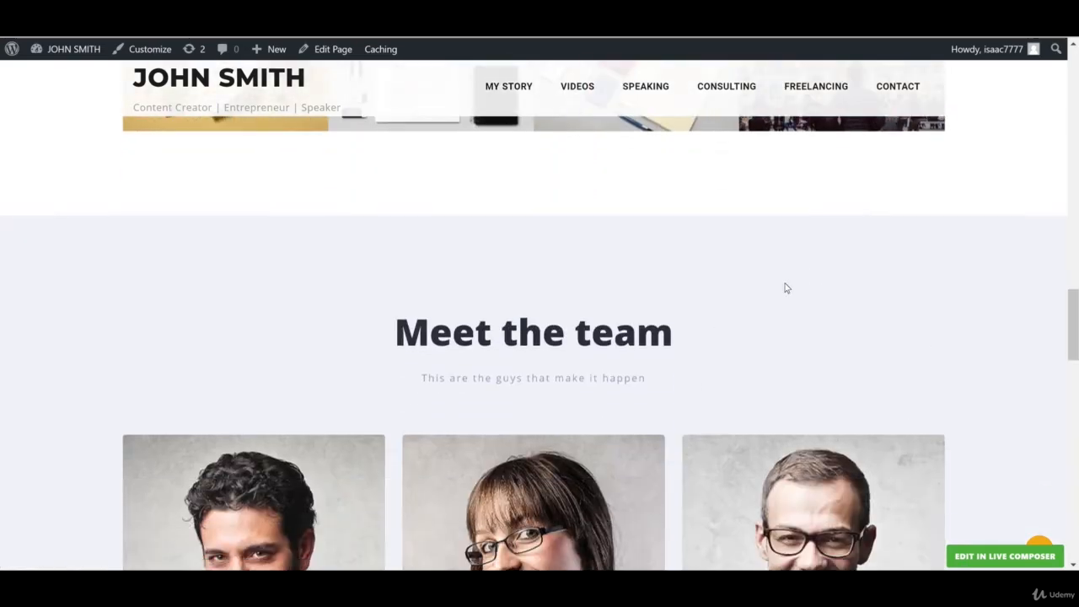
scroll(786, 289, "down", 2)
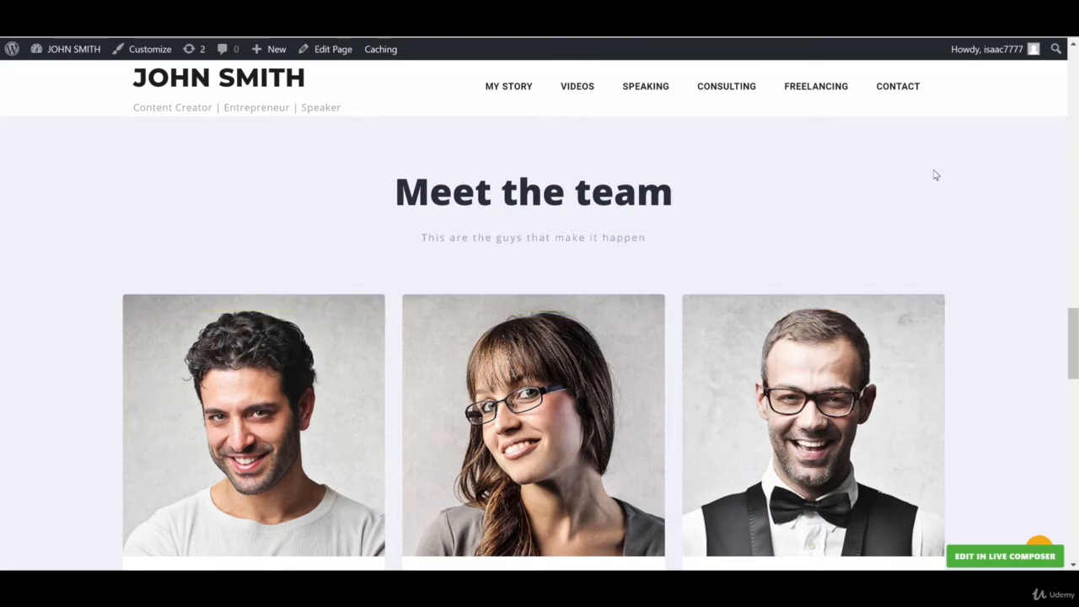
mouse_move(929, 378)
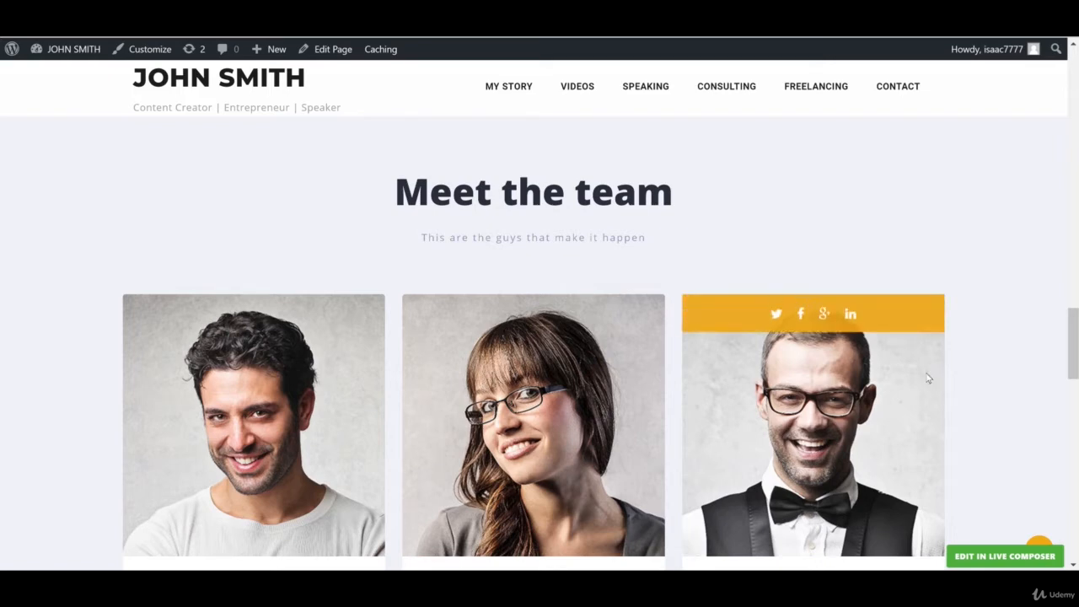
left_click(989, 558)
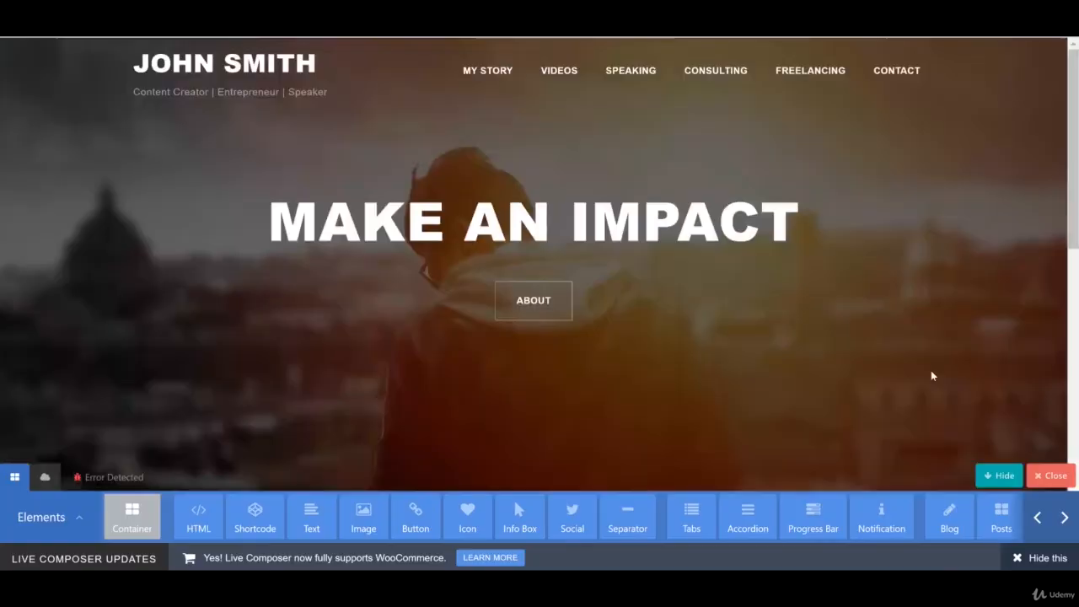
Delete the "Meet the team" heading module from the homepage
scroll(708, 312, "down", 15)
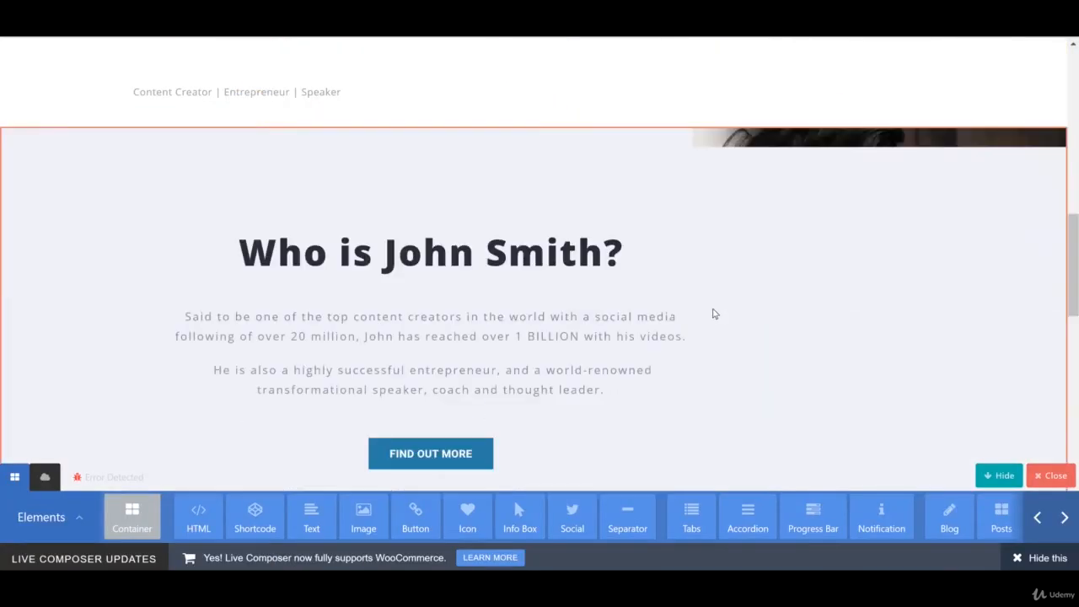
scroll(717, 316, "down", 10)
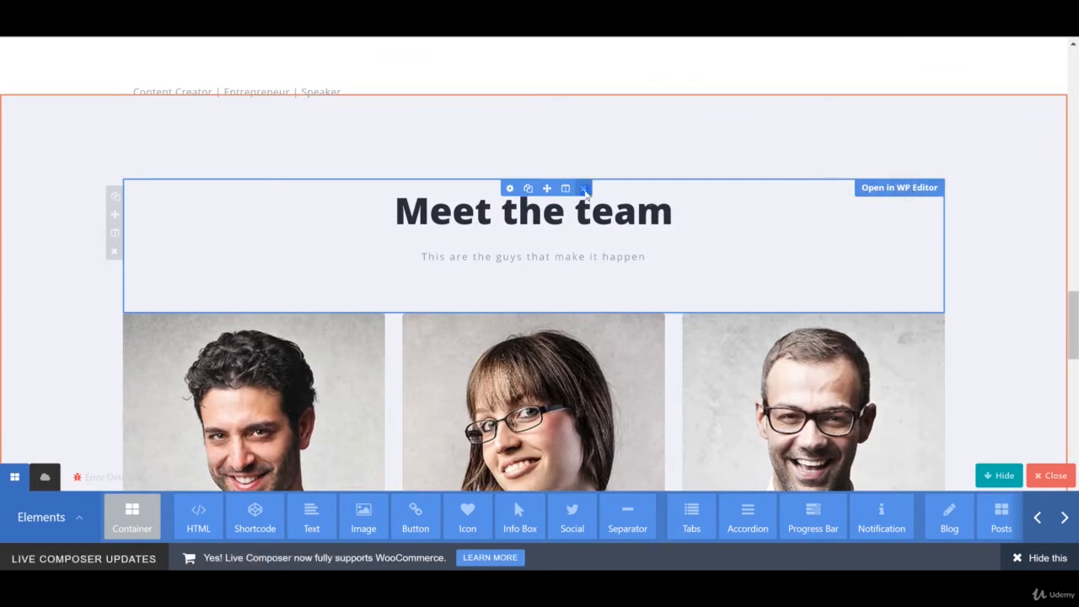
left_click(583, 189)
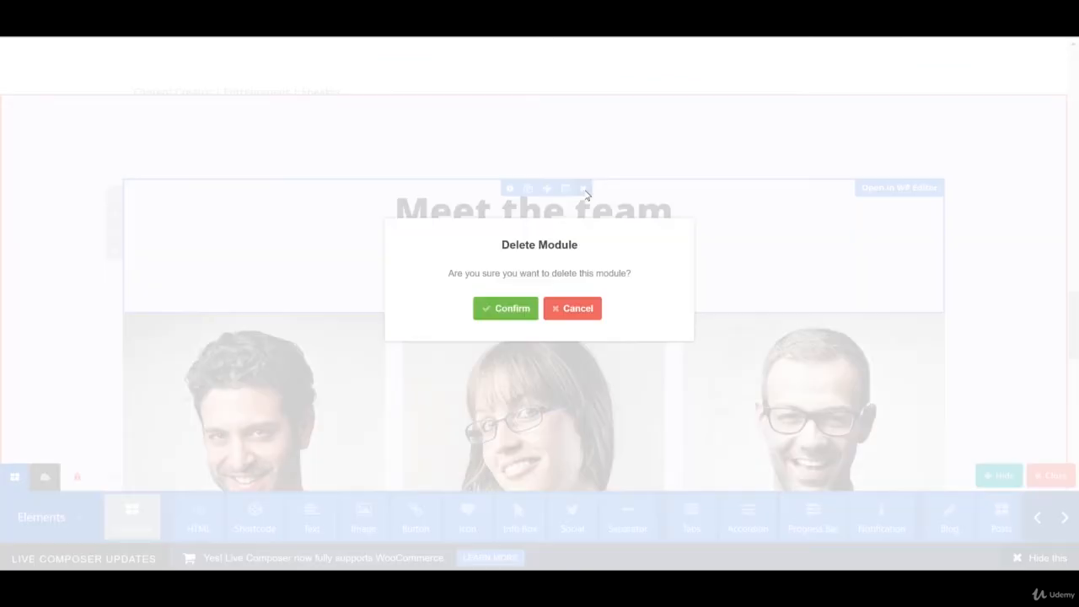
left_click(522, 309)
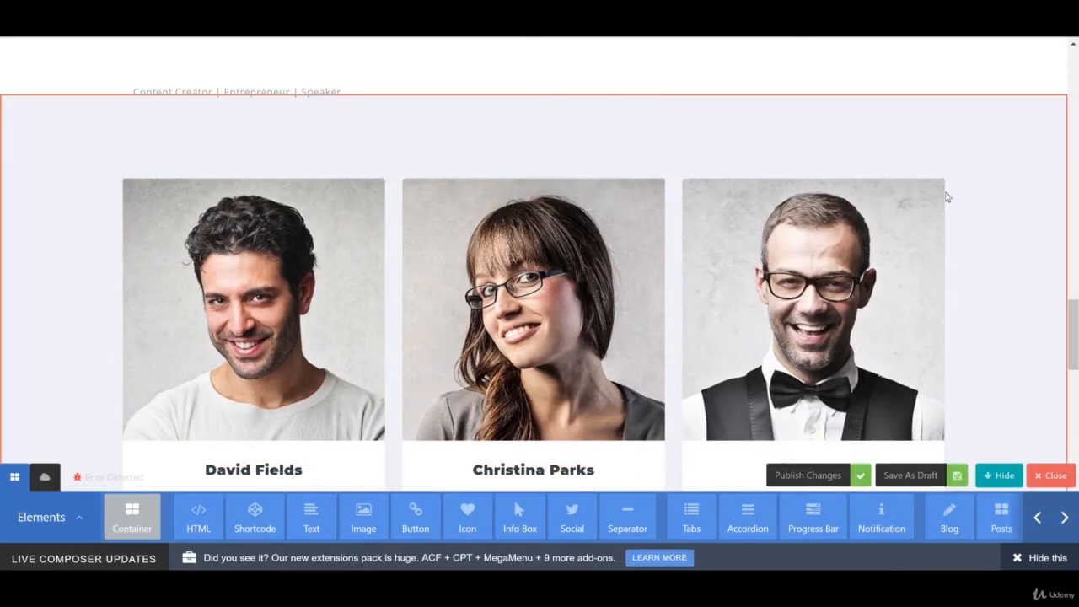
Delete the entire row holding the three team member cards
scroll(639, 410, "down", 3)
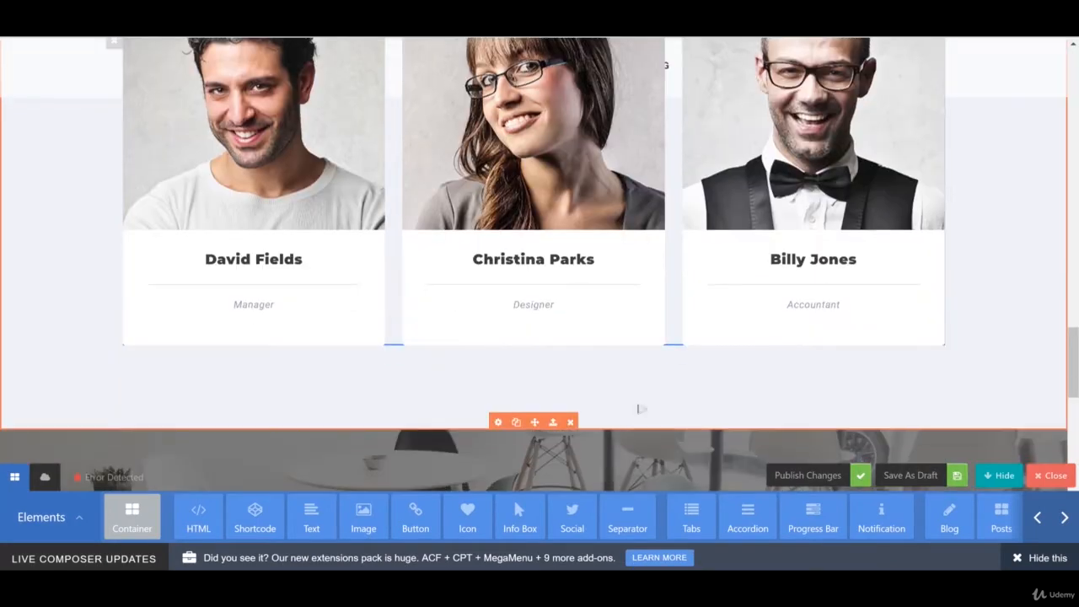
left_click(572, 421)
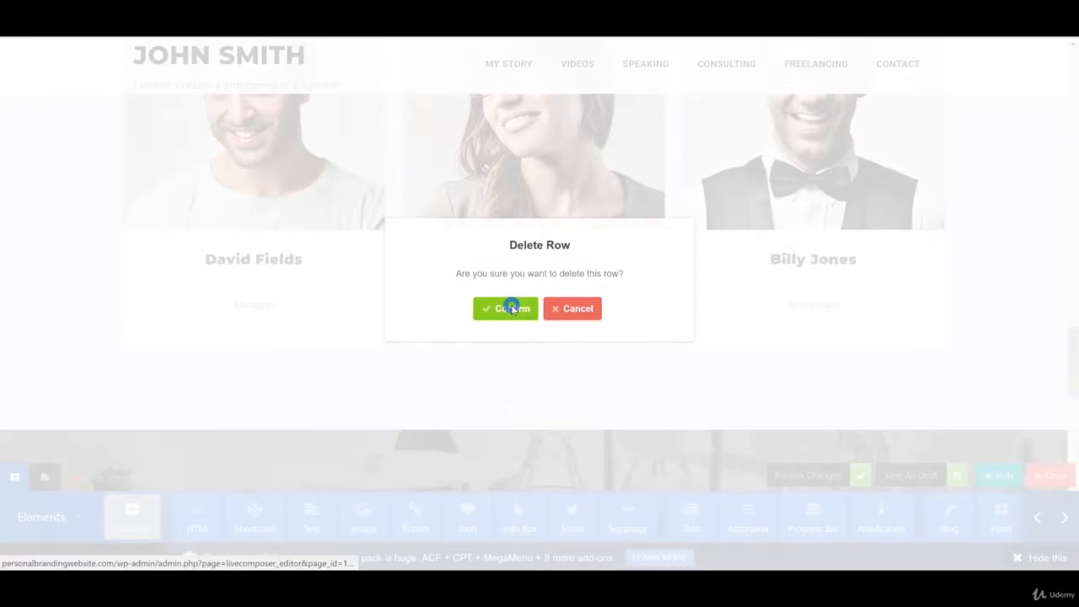
left_click(512, 308)
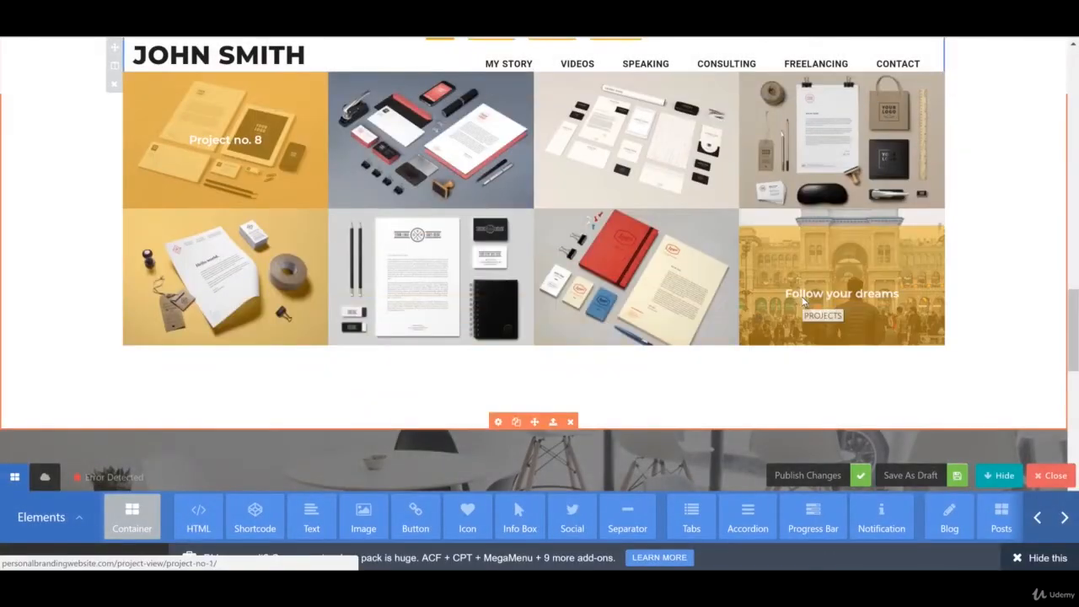
In the partner logos row's settings, set BG Image - Use Featured to Enabled and remove the existing background image
scroll(774, 271, "down", 3)
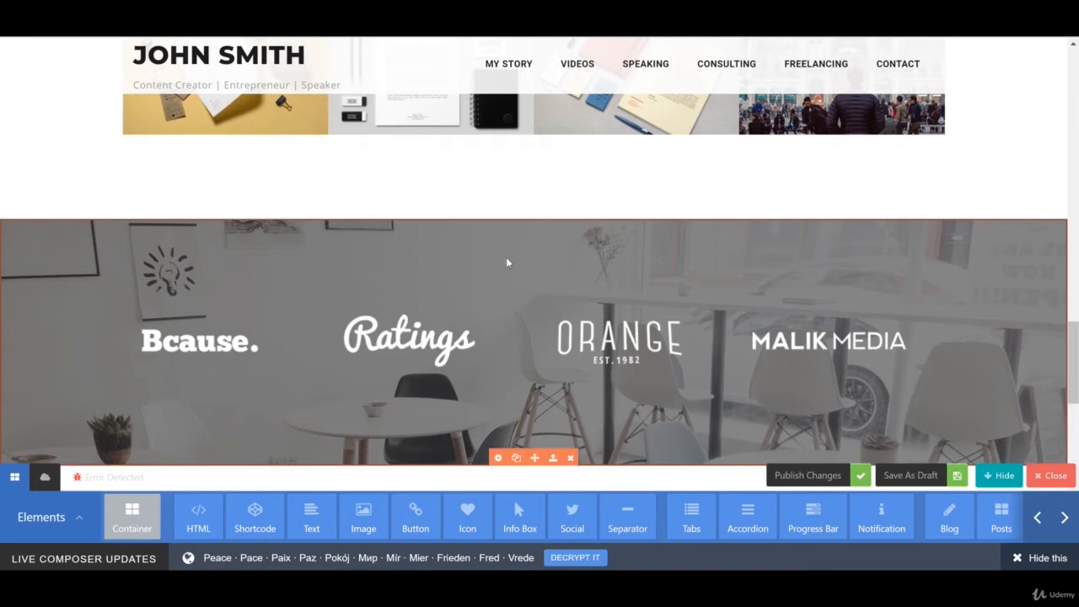
scroll(507, 263, "down", 1)
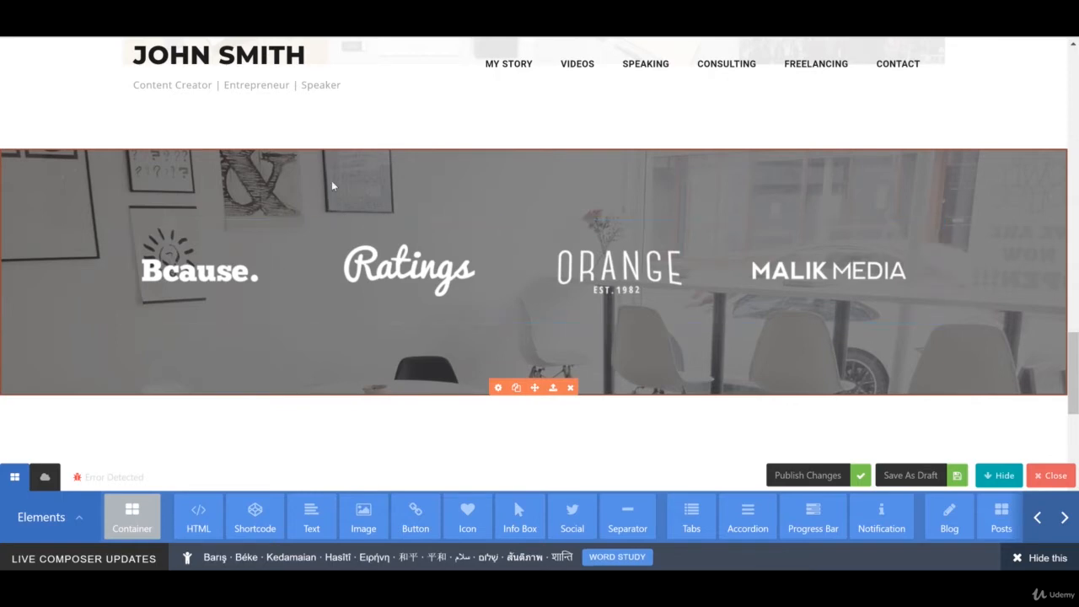
left_click(499, 388)
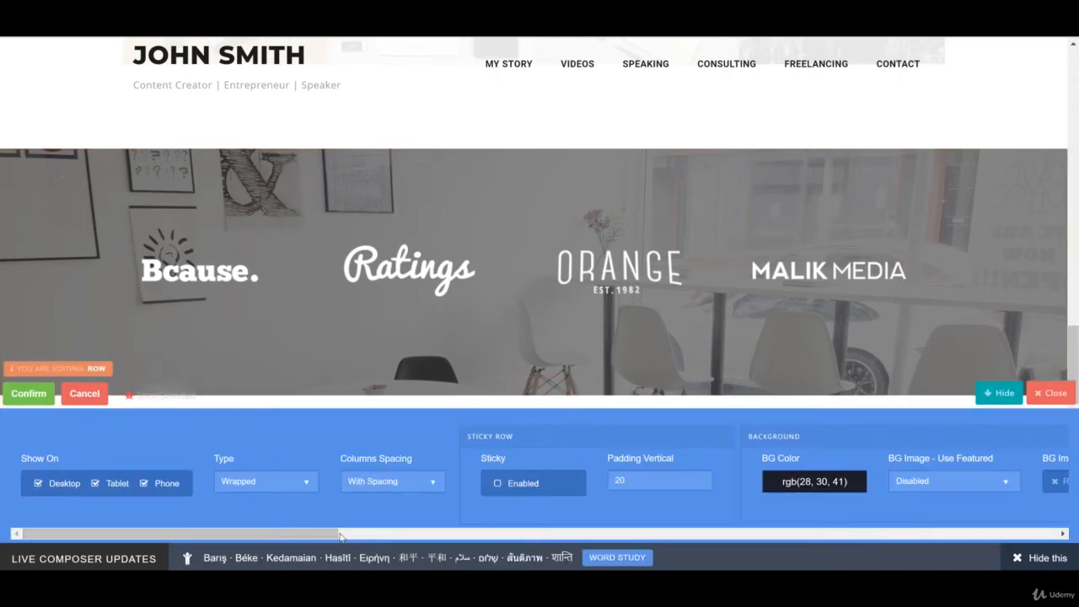
scroll(371, 539, "right", 6)
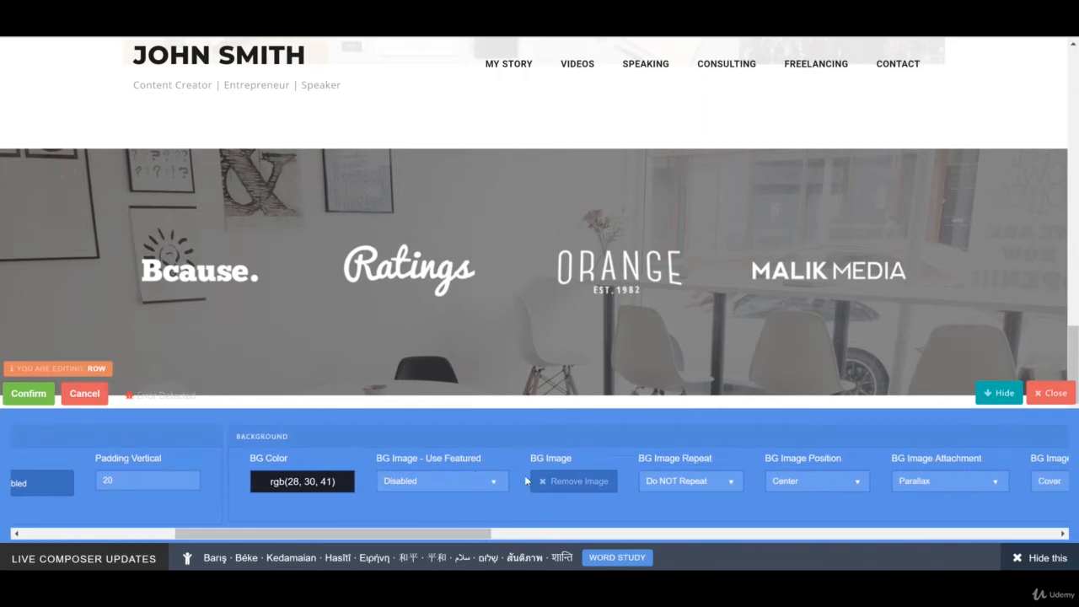
left_click(492, 484)
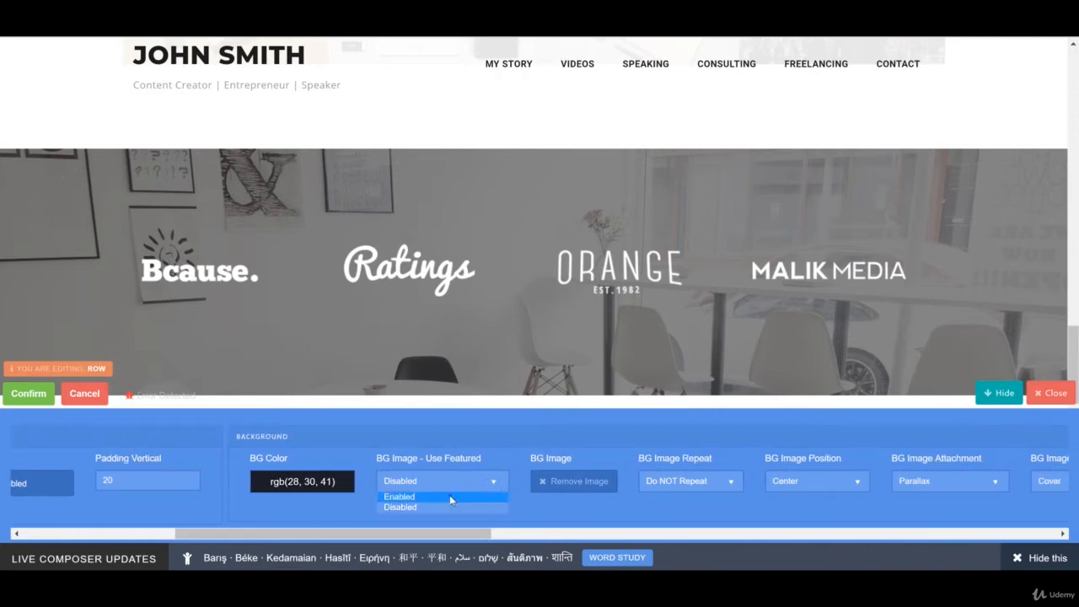
left_click(450, 496)
left_click(577, 484)
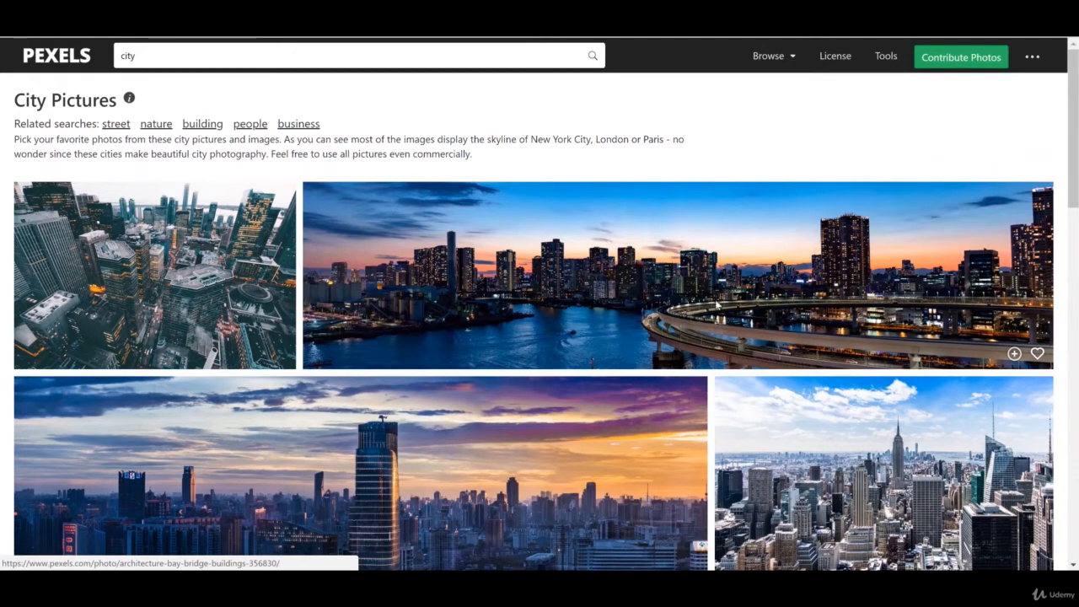
Download the bay bridge city skyline photo from Pexels and upload it as the partner logos row's background image
left_click(715, 275)
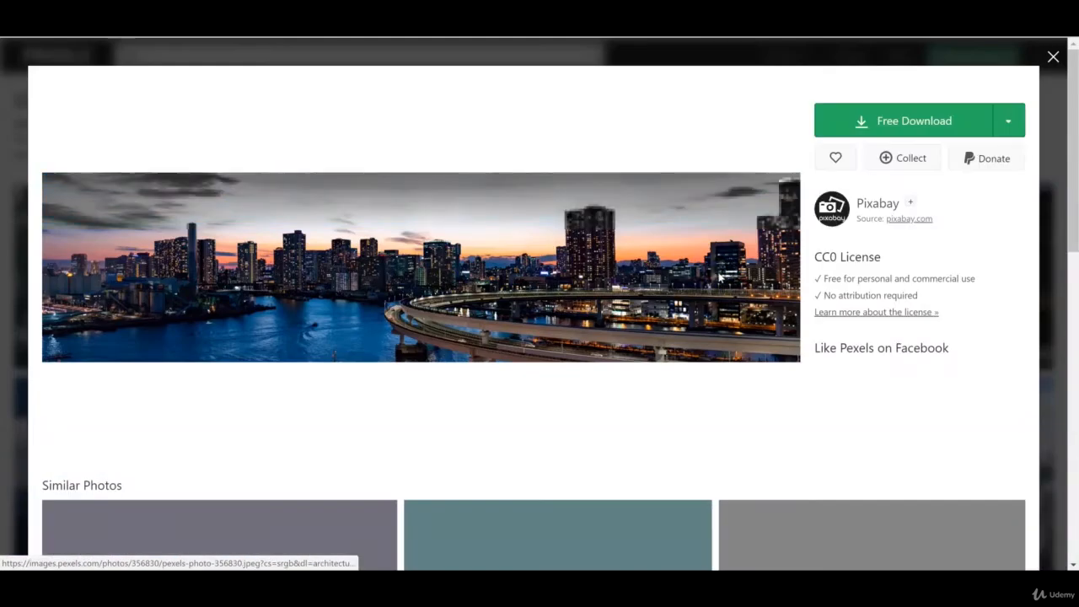
left_click(869, 122)
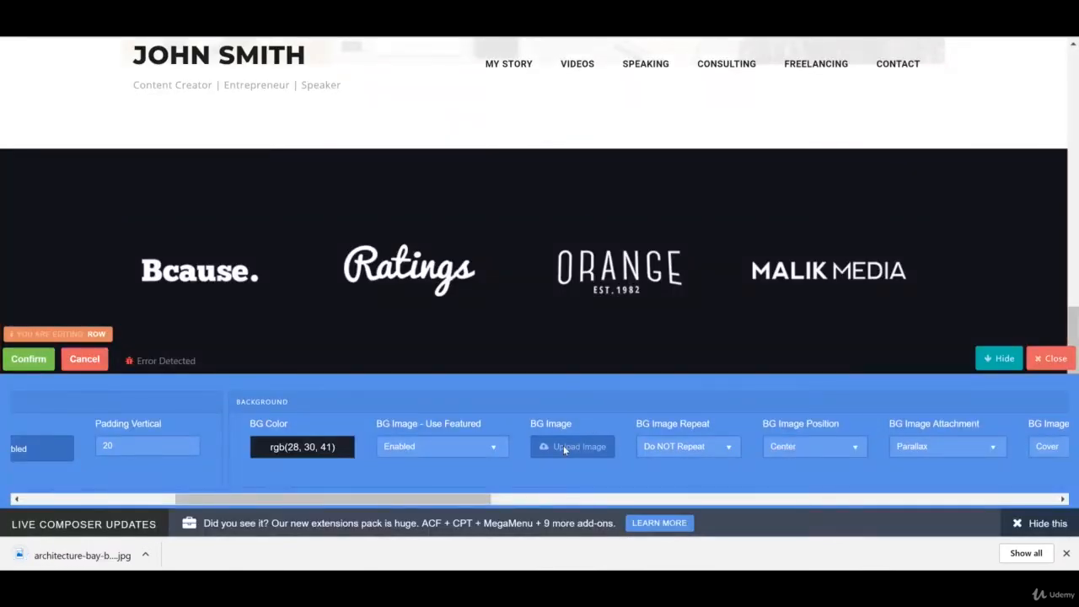
left_click(563, 446)
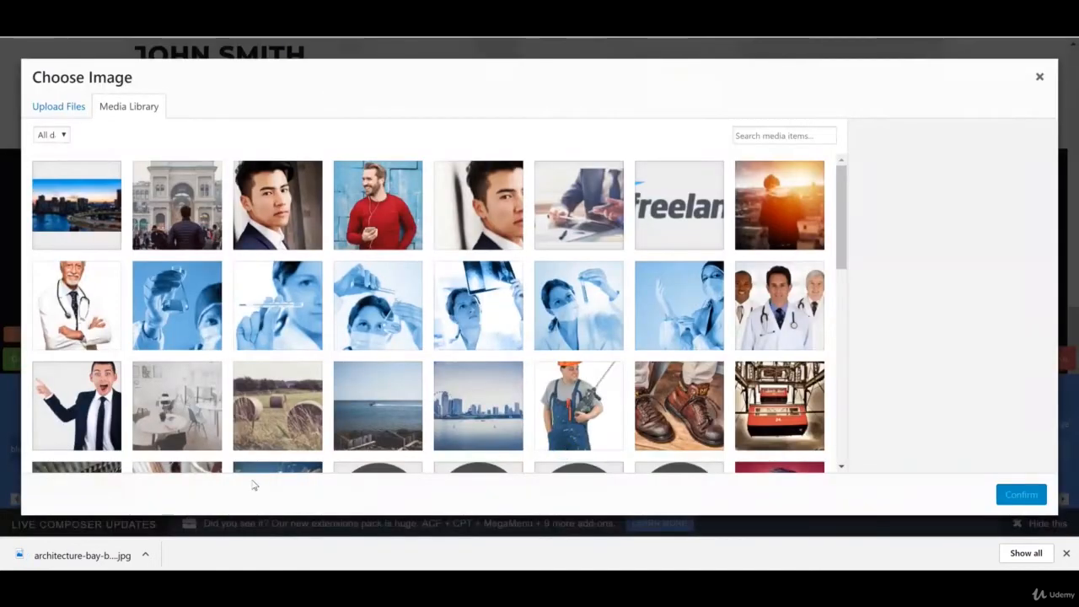
left_click(54, 106)
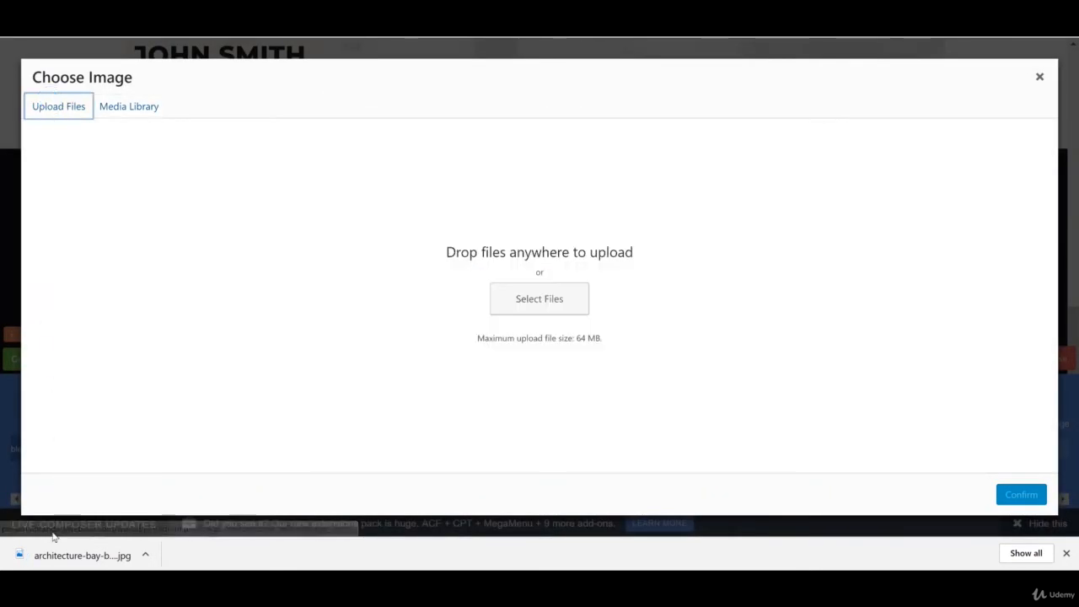
left_click_drag(46, 556, 526, 289)
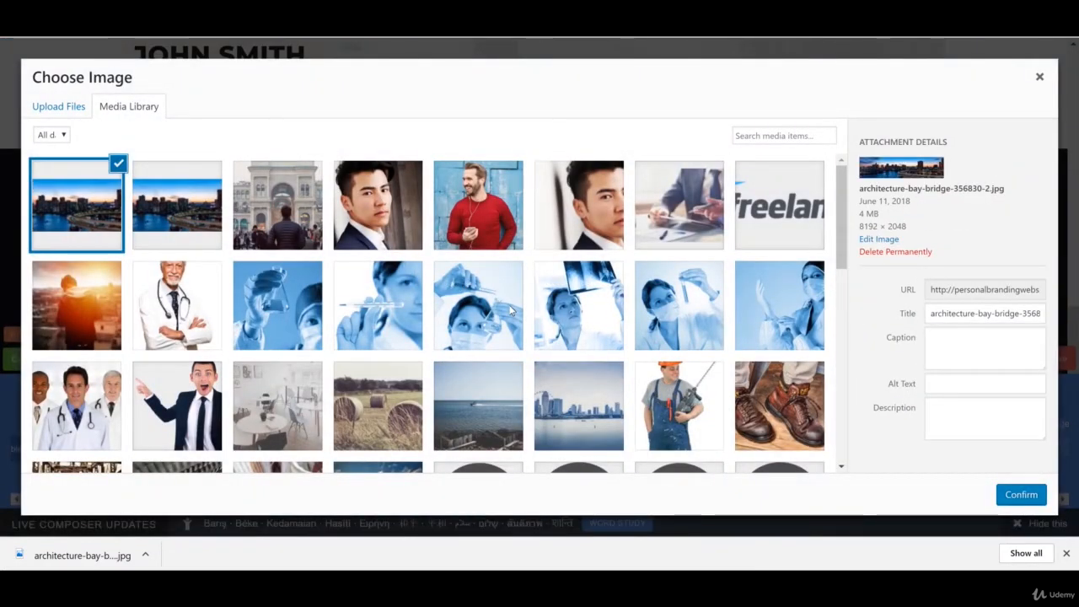
left_click(1018, 498)
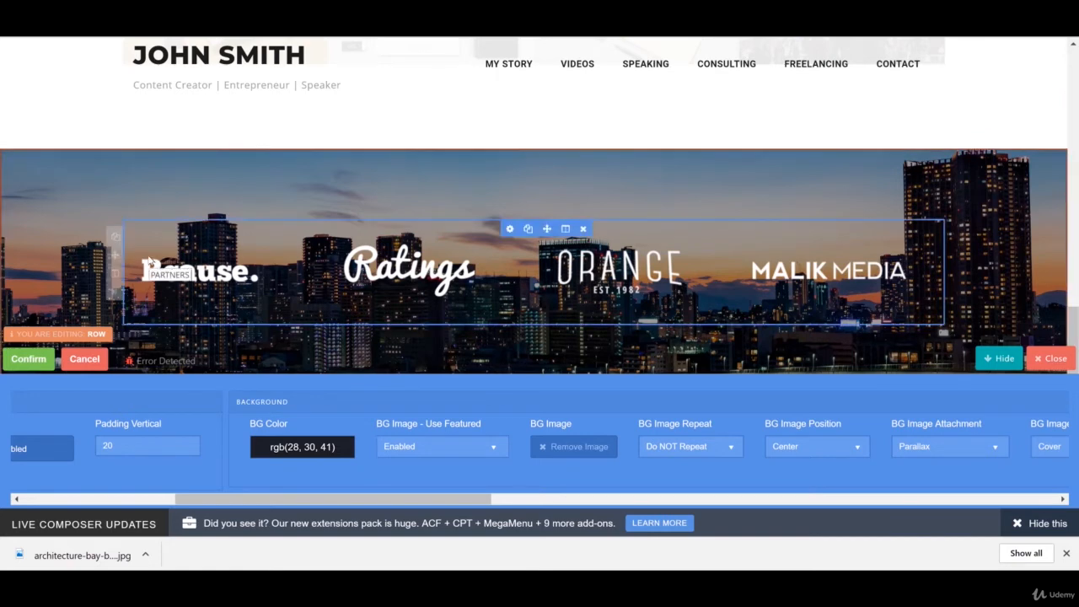
left_click(29, 359)
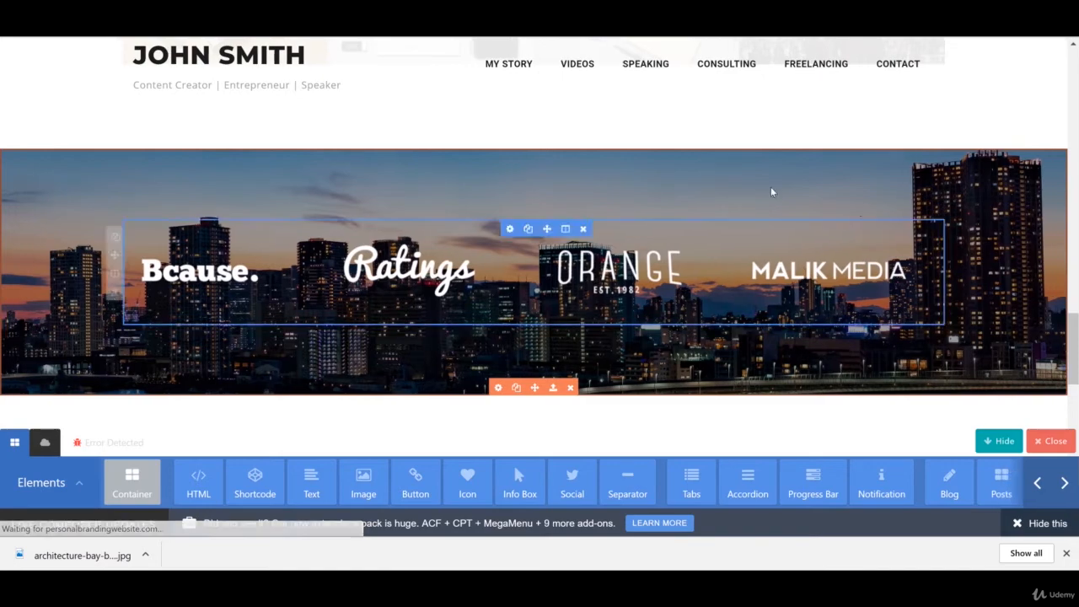
Close the Live Composer editor and open the Partners list in the WordPress dashboard
left_click(1052, 441)
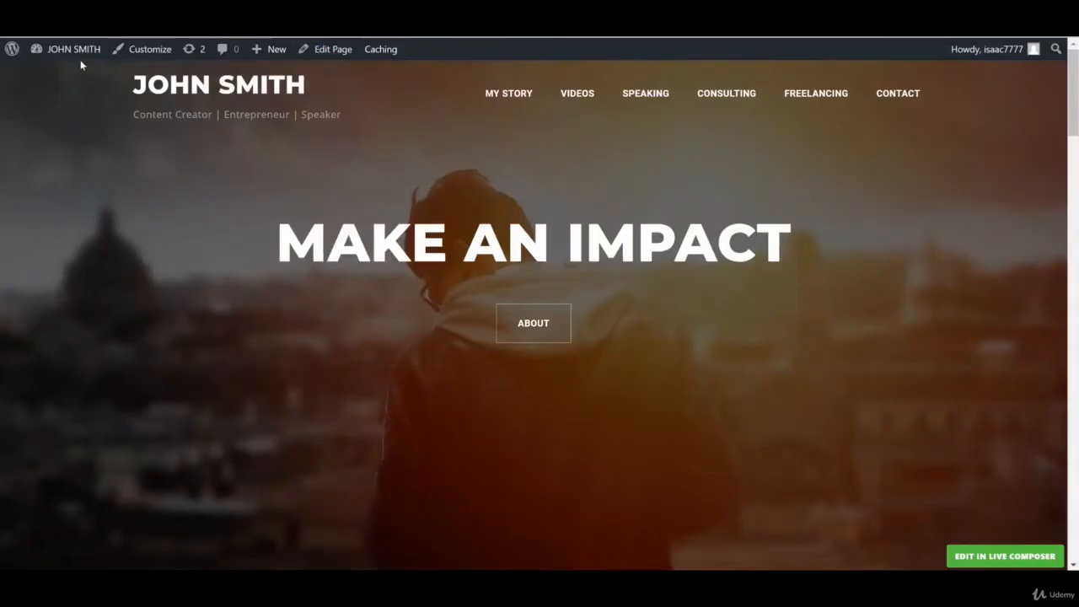
mouse_move(67, 48)
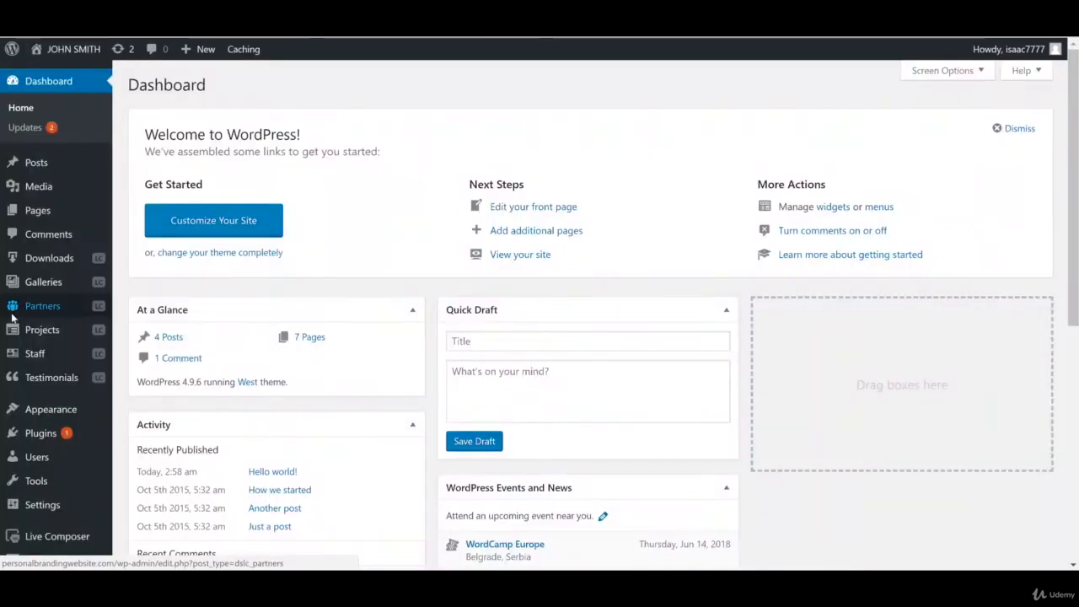
mouse_move(13, 316)
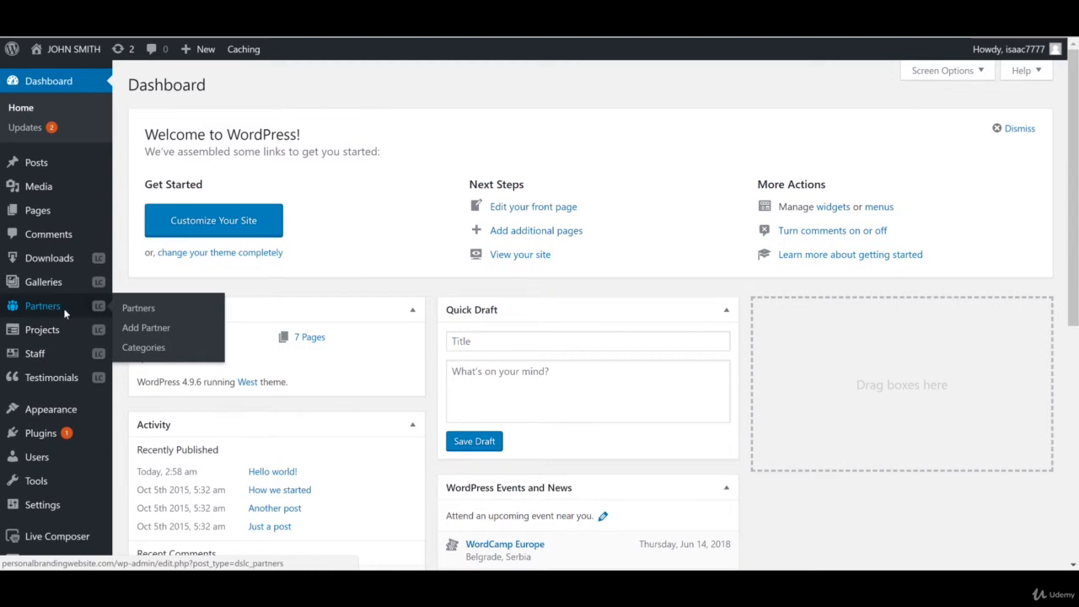
left_click(148, 311)
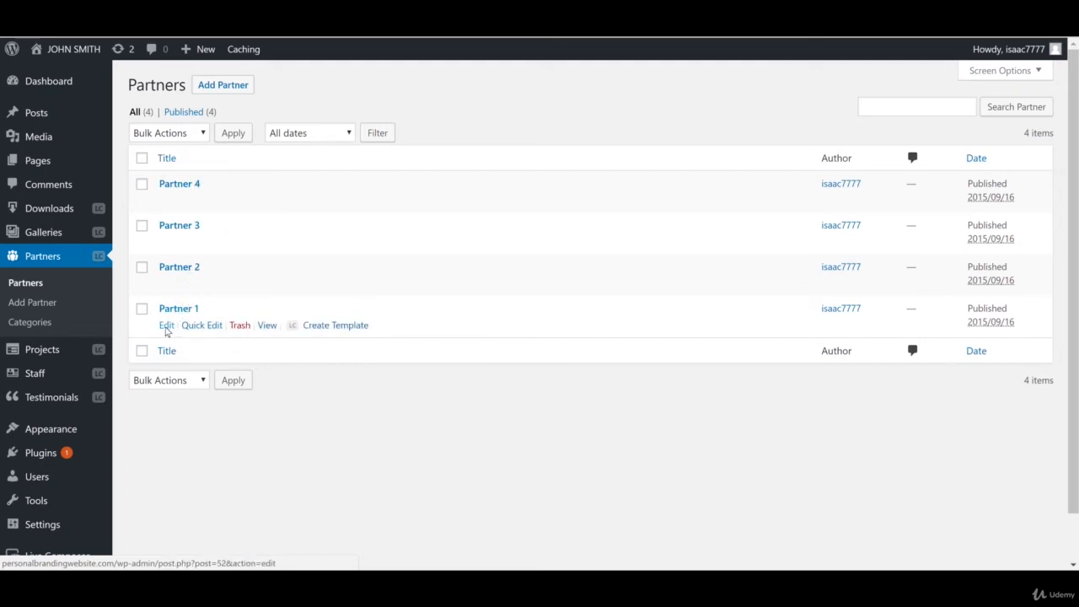
Open Partner 1 for editing and remove its featured image
left_click(166, 328)
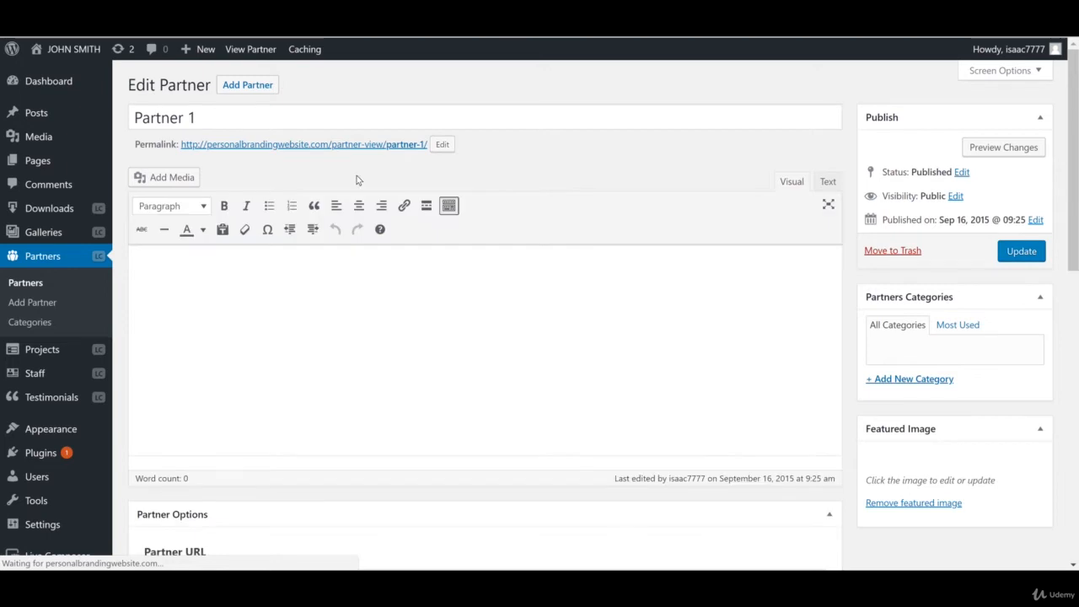
scroll(851, 150, "down", 3)
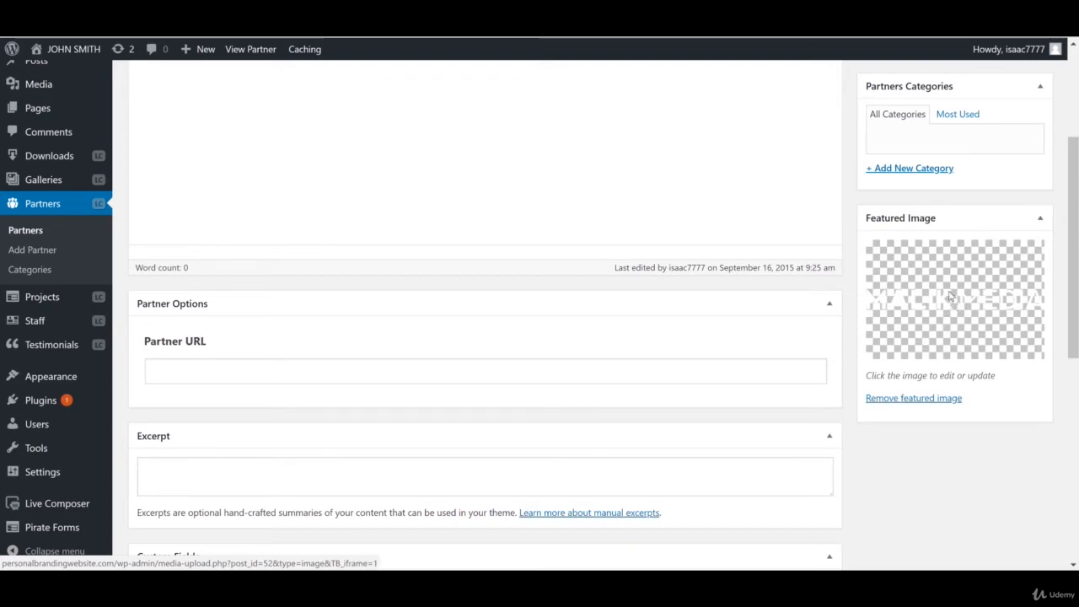
left_click(932, 399)
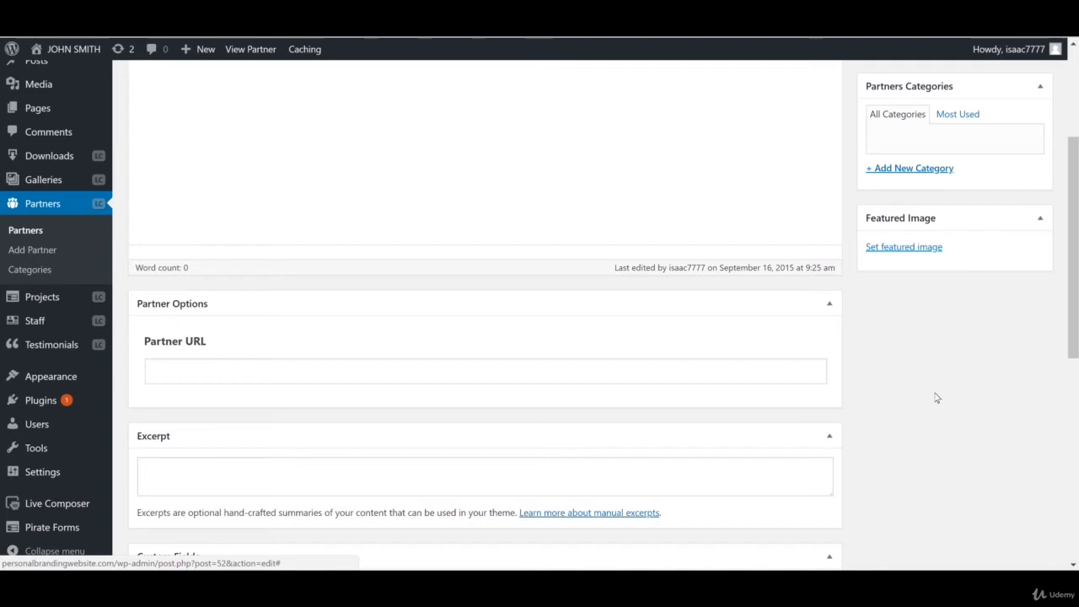
Upload entrepreneur-logo-white.png and set it as Partner 1's featured image
left_click(896, 246)
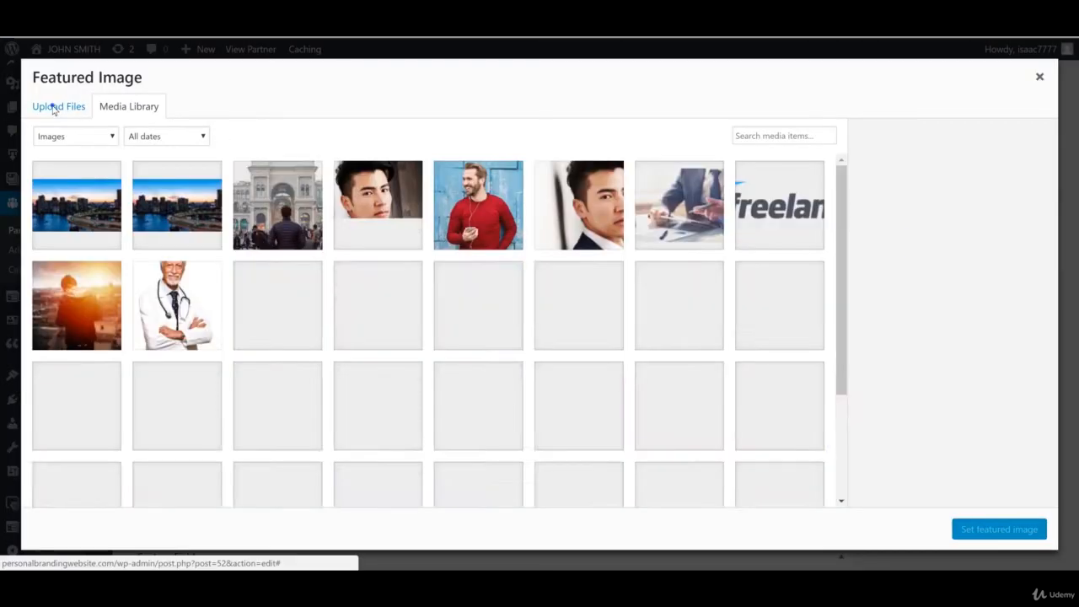
left_click(51, 106)
left_click(510, 314)
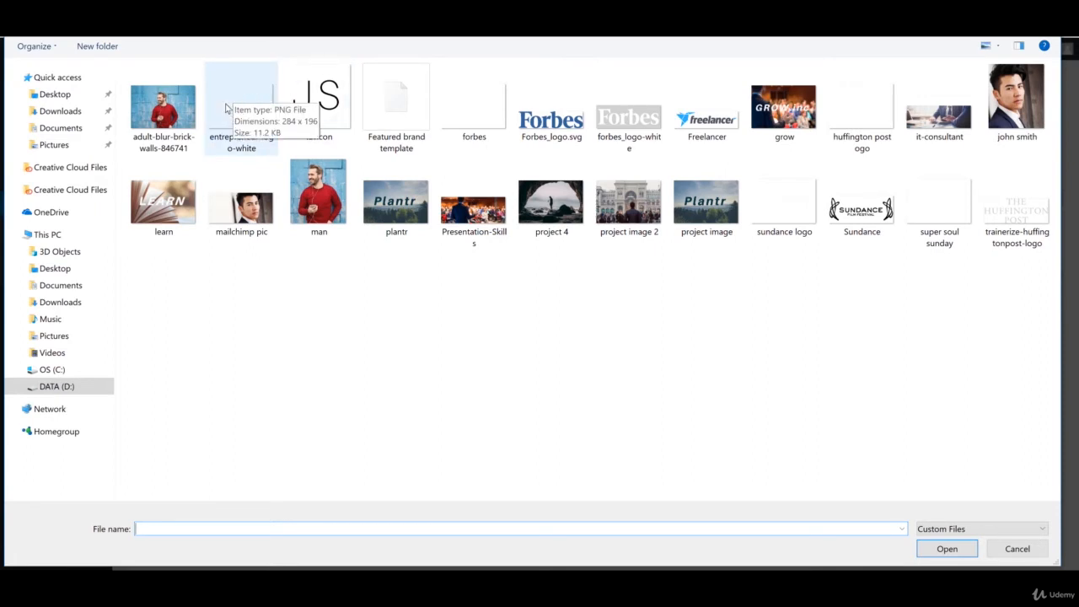
double_click(226, 104)
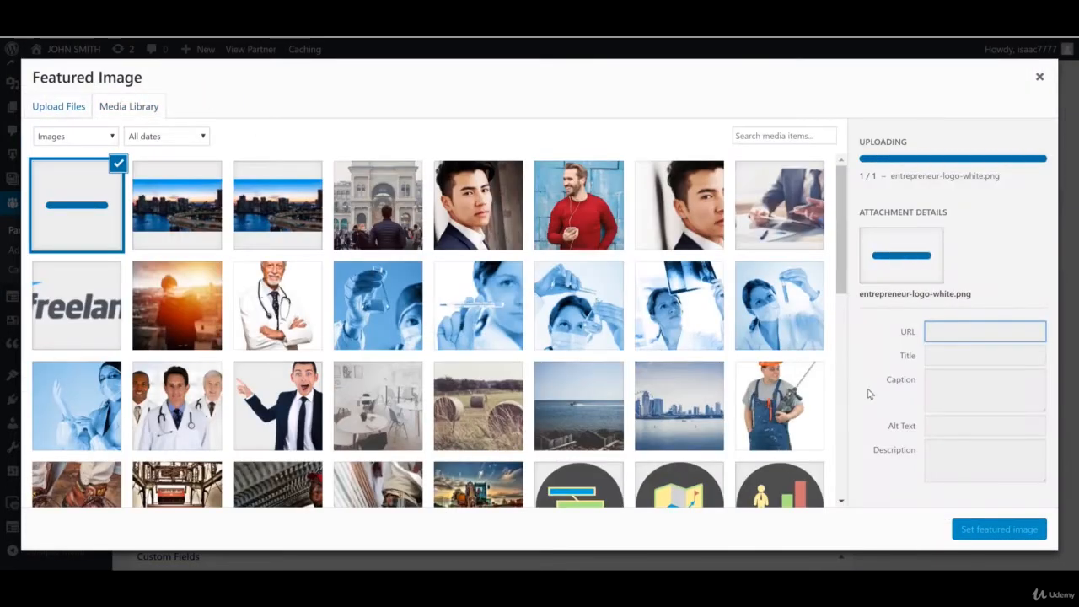
left_click(1000, 529)
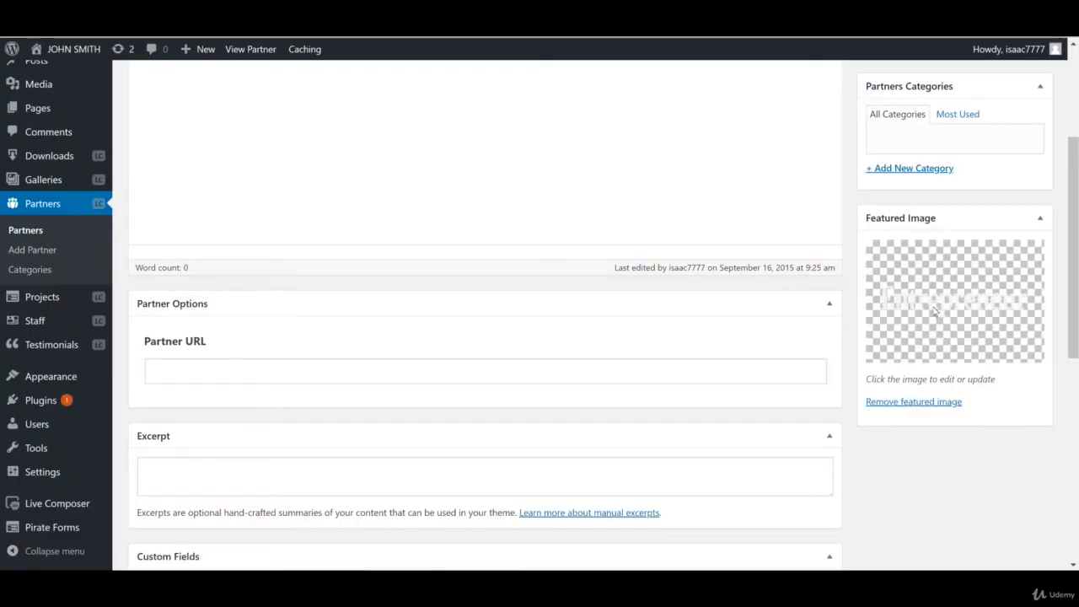
Update Partner 1 with its new featured image and open the live homepage to view the partner logos row
scroll(893, 306, "up", 1)
scroll(893, 305, "up", 2)
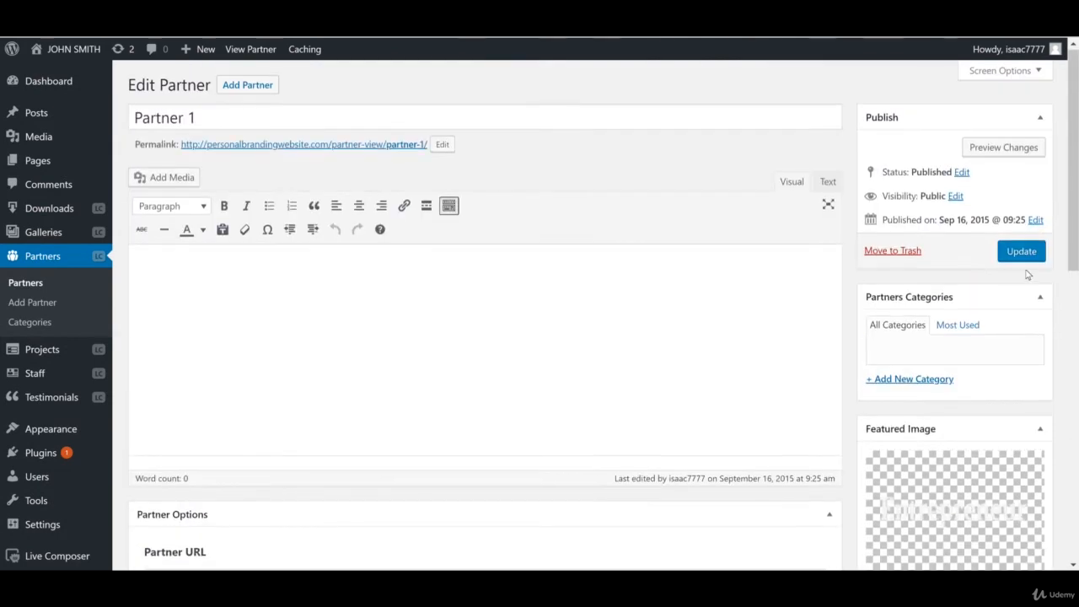
left_click(1021, 252)
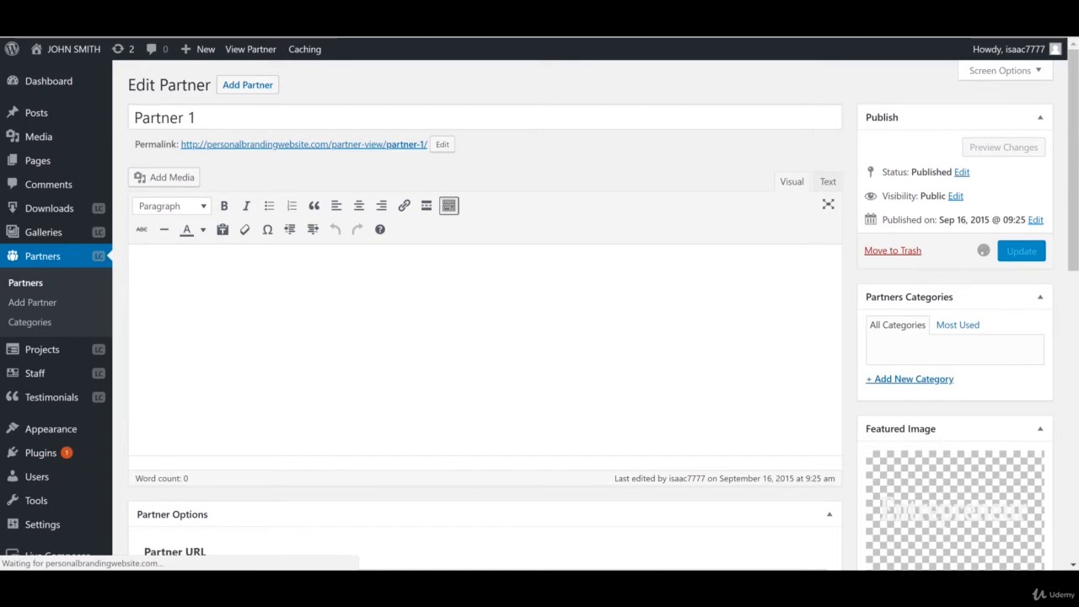
left_click(91, 49)
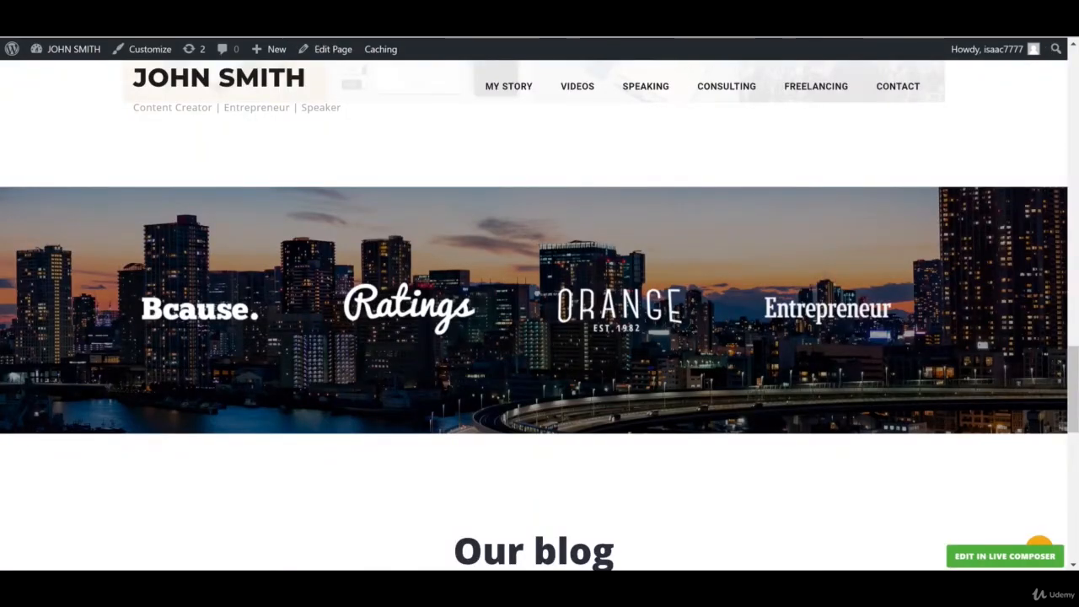
Search Google Images in a new browser tab for "huffington post logo white transparent"
key("ctrl+t")
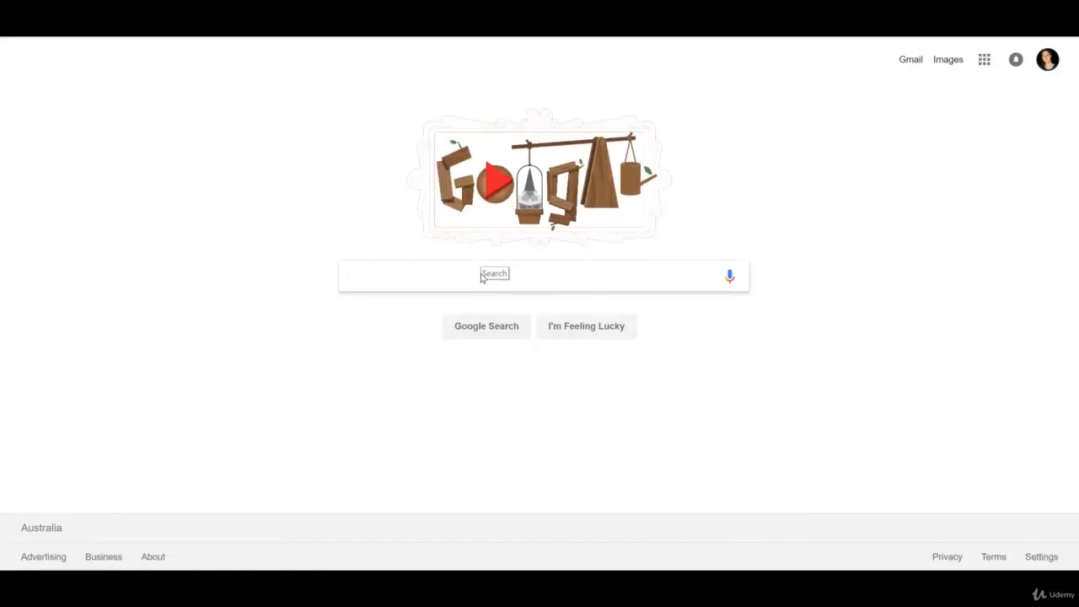
type("huffing")
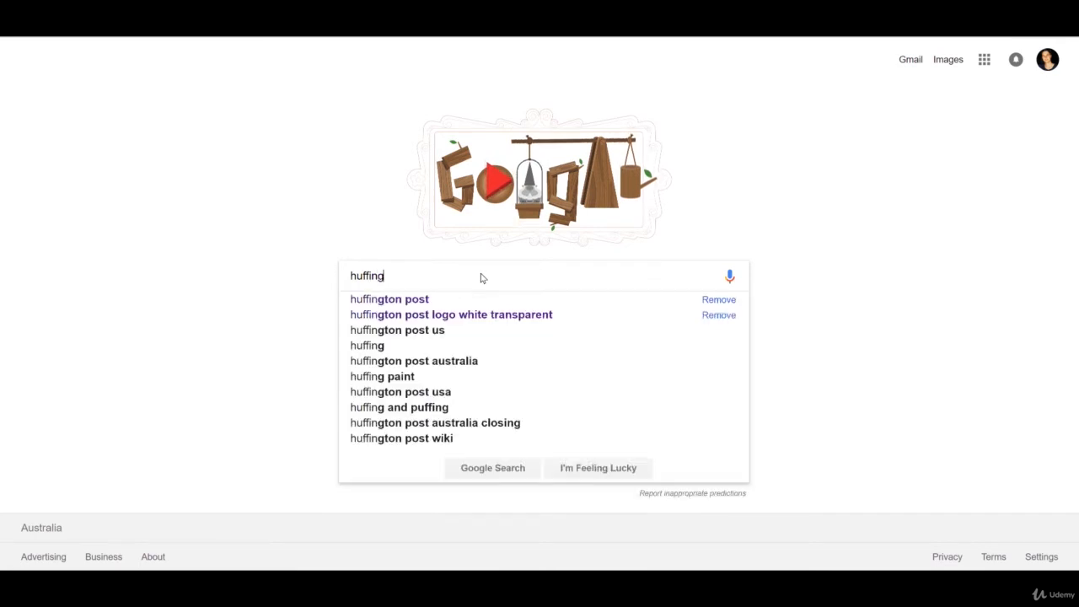
type("ton po")
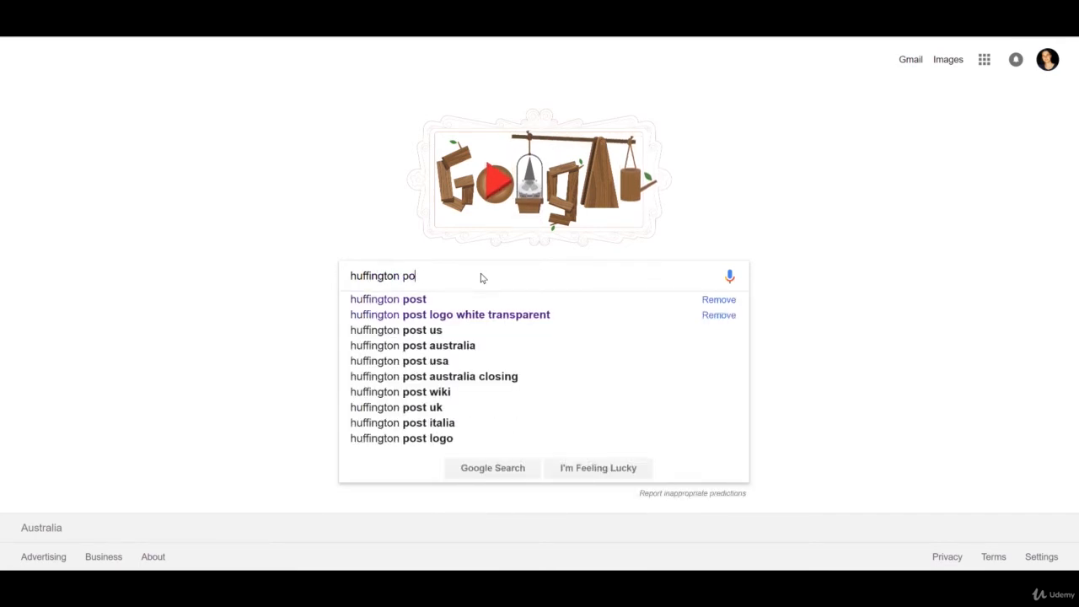
type("st logo wh")
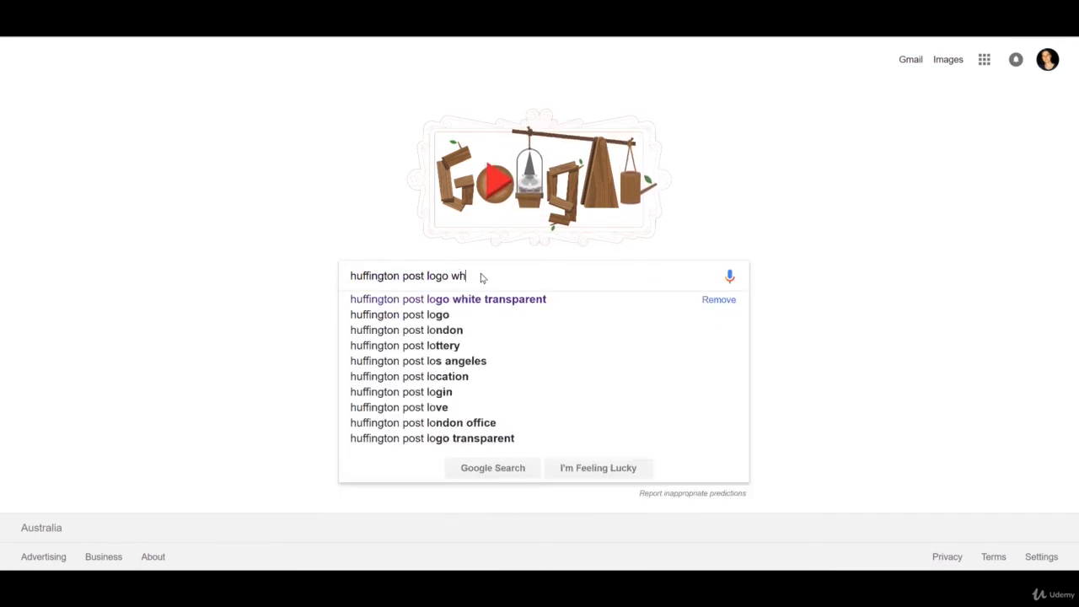
type("ite")
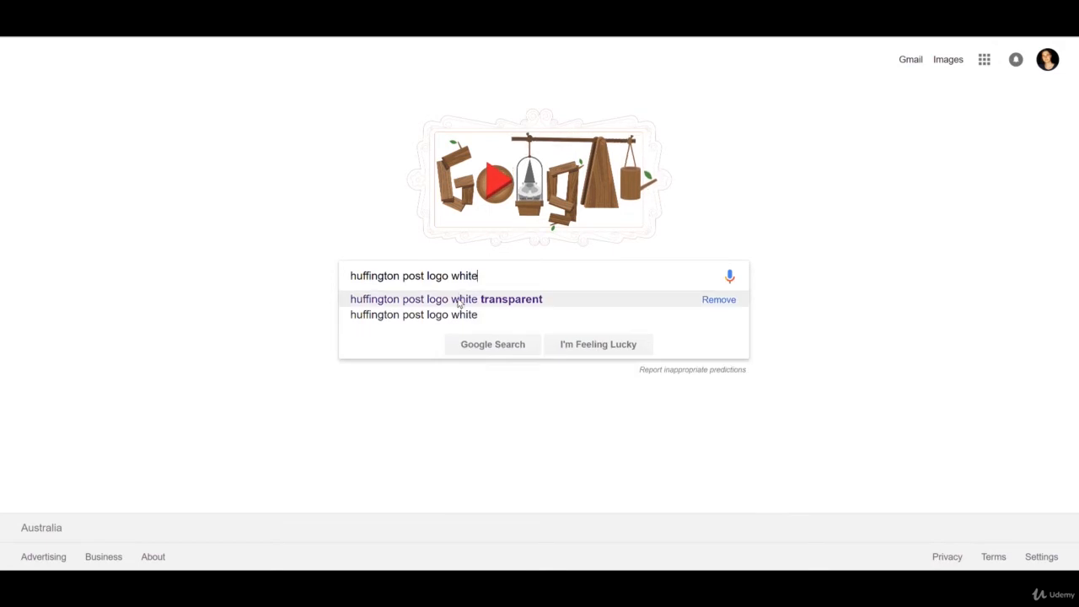
left_click(460, 300)
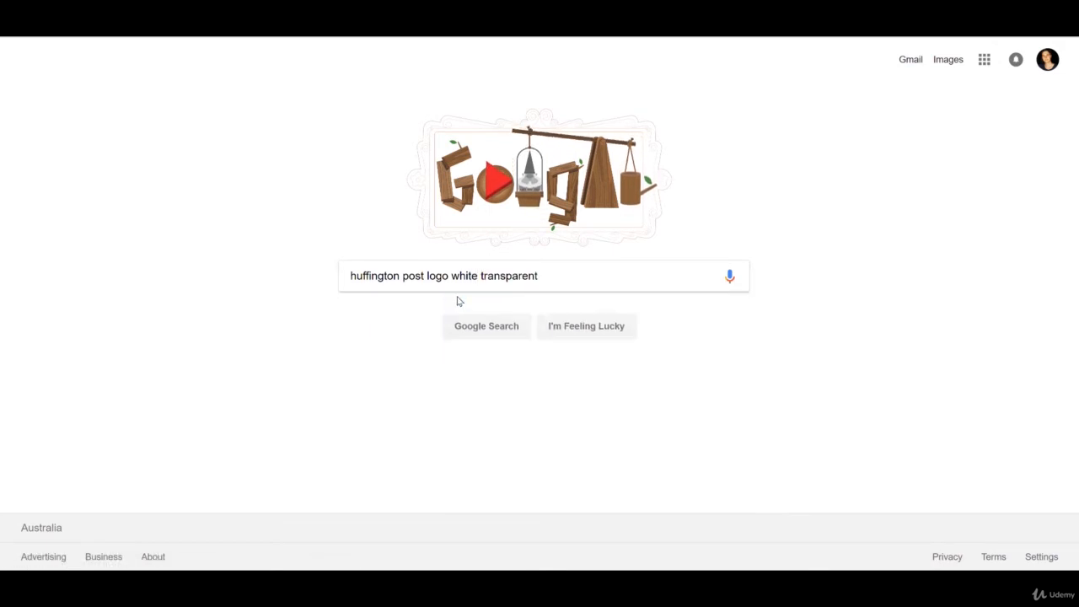
left_click(165, 108)
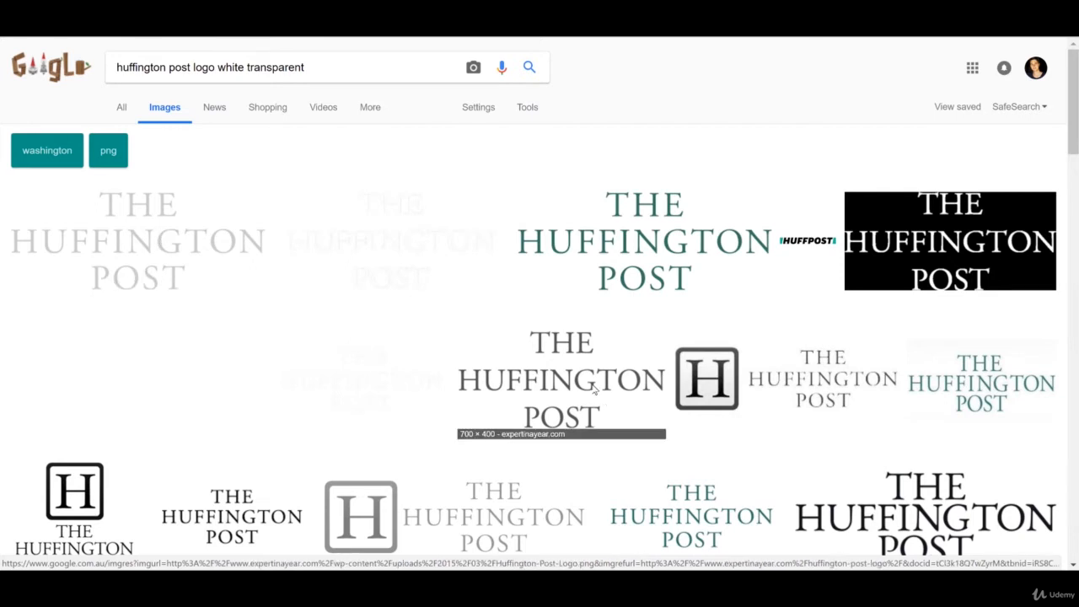
Open the light grey 2000 × 773 Huffington Post logo from the image results and save it as "huffington"
left_click(107, 250)
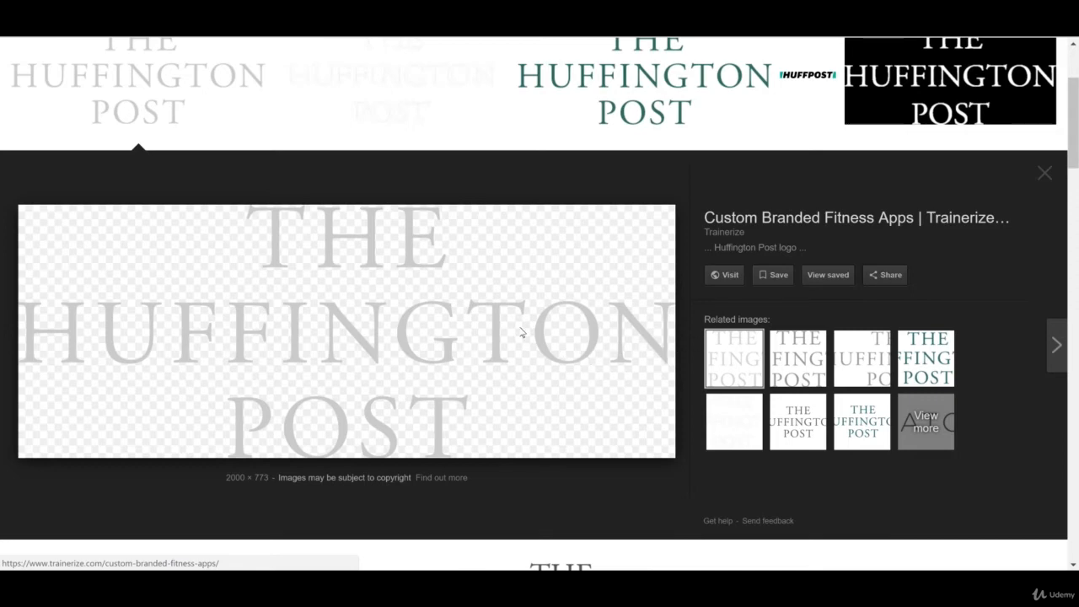
right_click(488, 313)
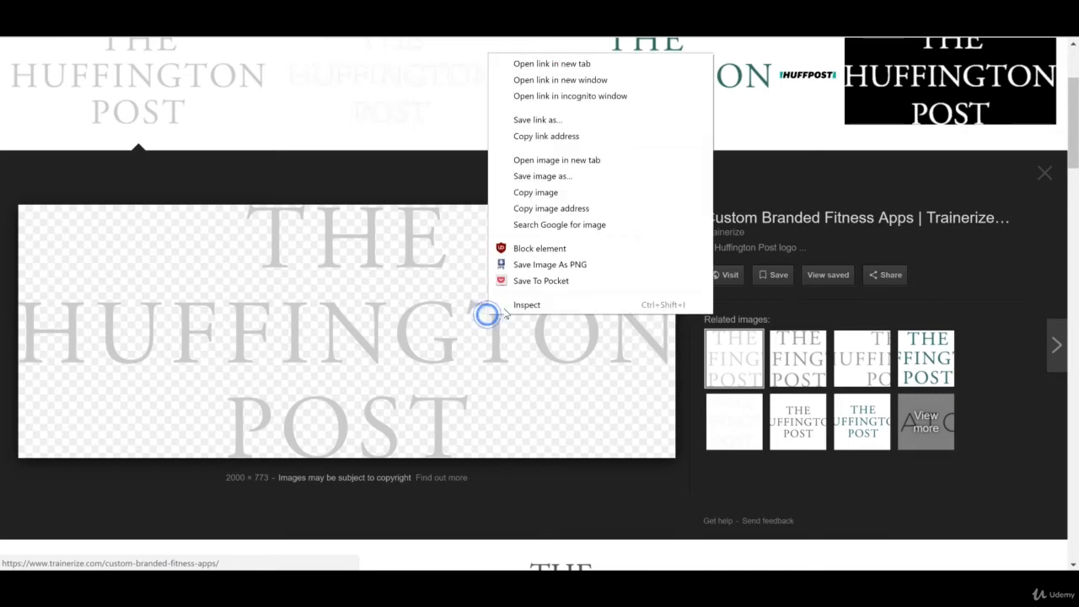
left_click(532, 179)
type("huffington")
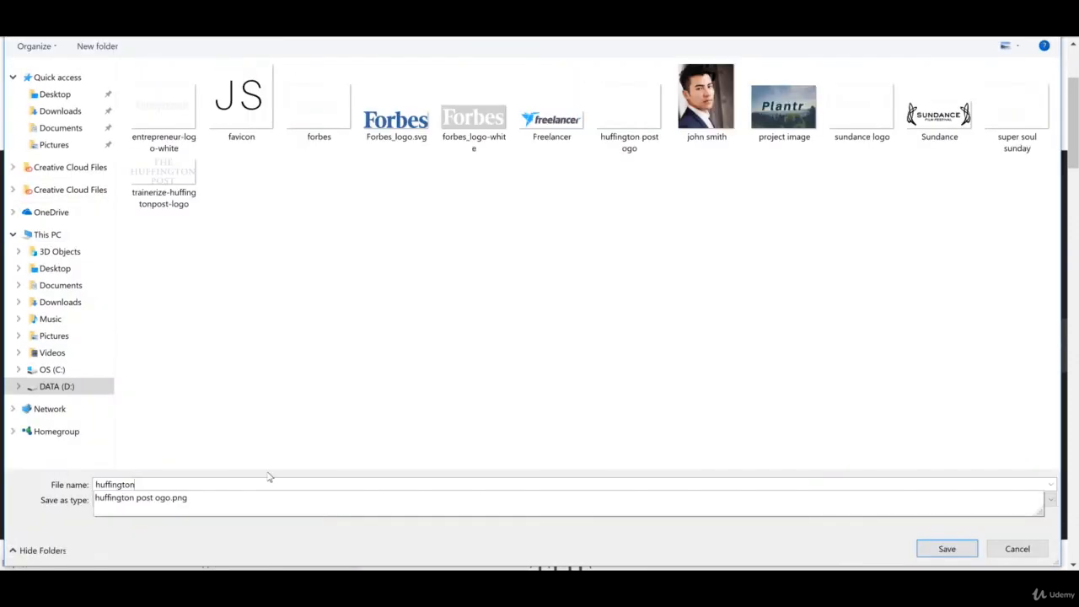
left_click(948, 549)
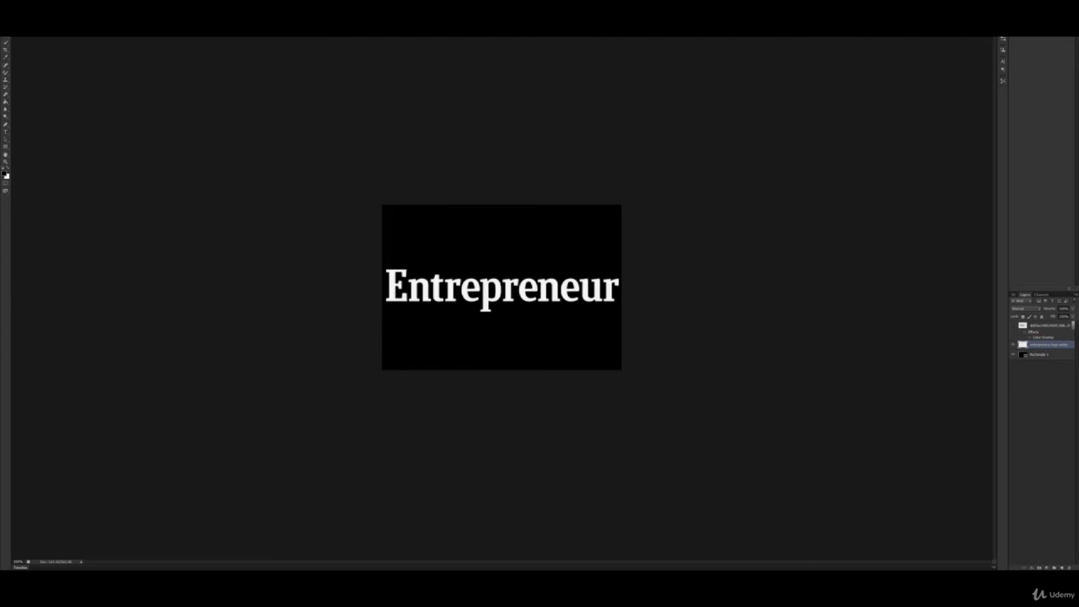
In Photoshop, delete the Entrepreneur logo layer from the template and place the huffington image file
key("Delete")
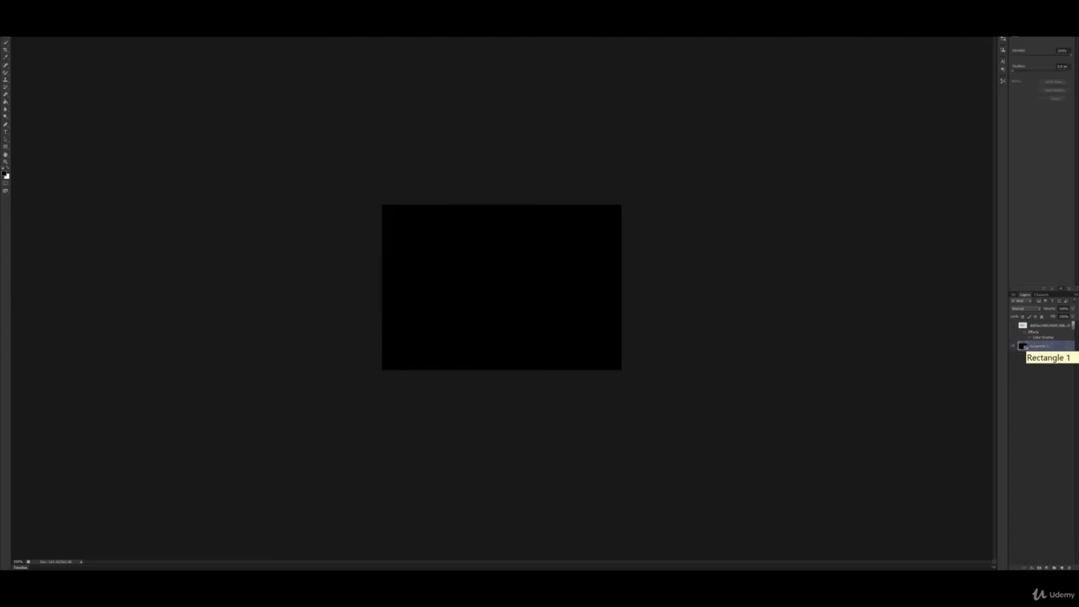
left_click(16, 3)
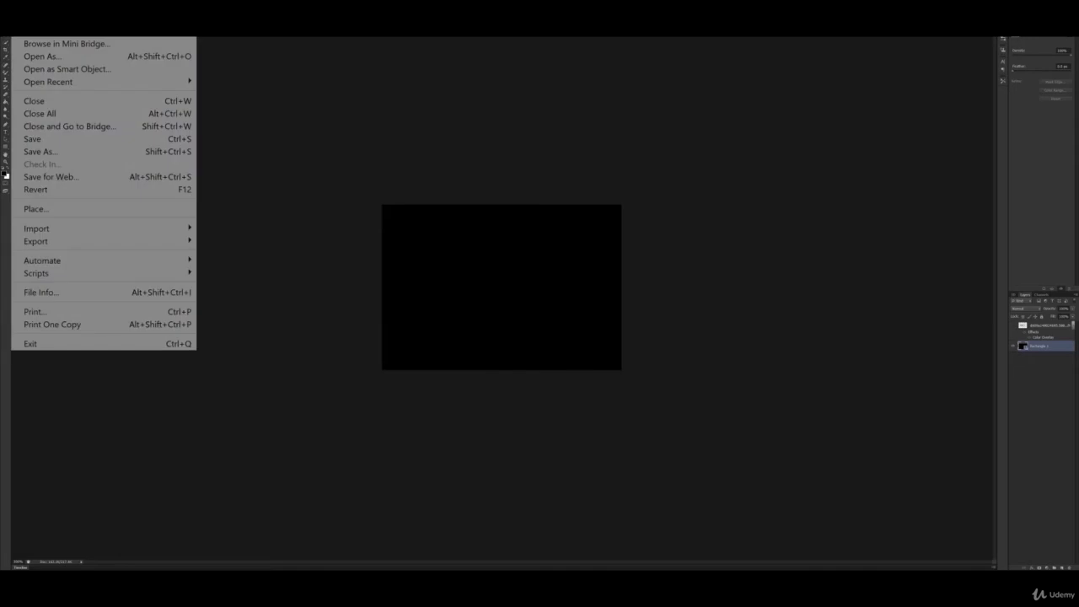
left_click(36, 208)
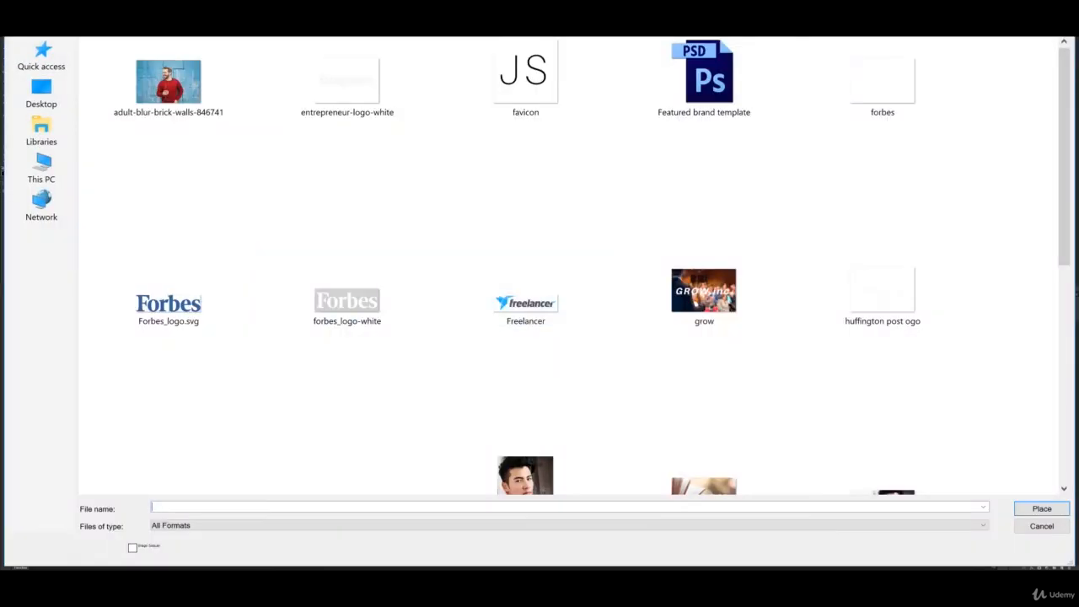
scroll(568, 266, "down", 5)
scroll(568, 265, "up", 5)
scroll(527, 245, "down", 5)
scroll(527, 245, "up", 4)
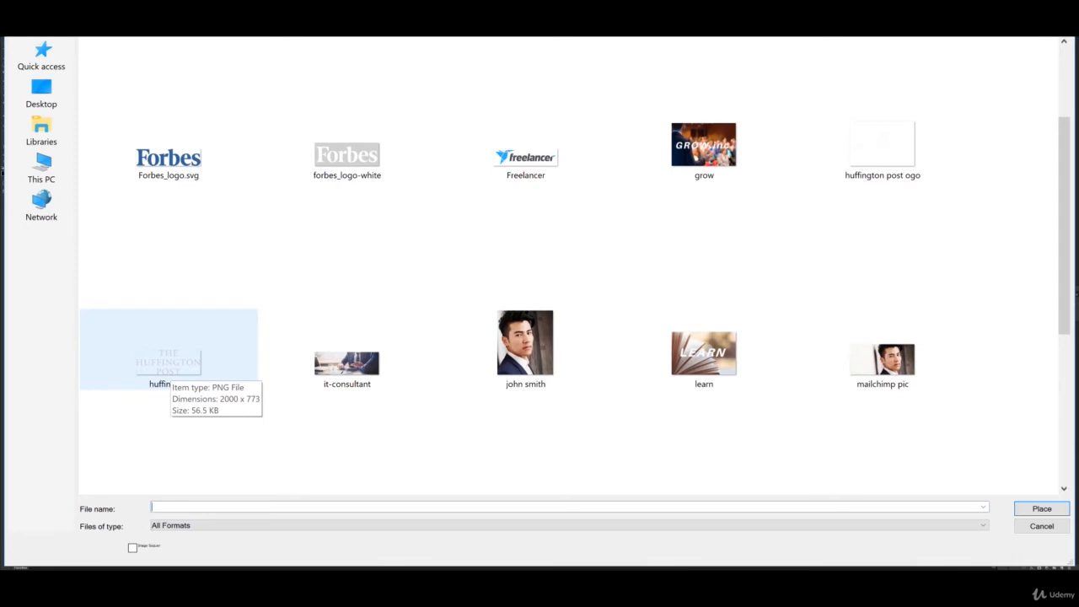
double_click(168, 364)
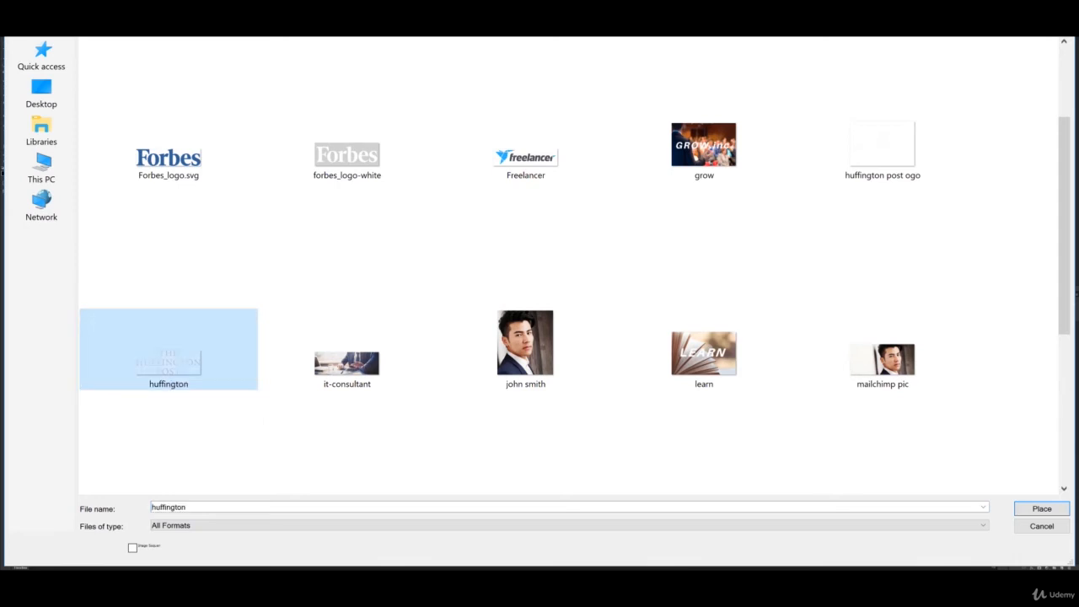
Scale the placed Huffington Post logo down to fit inside the black rectangle, centre it and commit the placement
left_click_drag(692, 281, 193, 38)
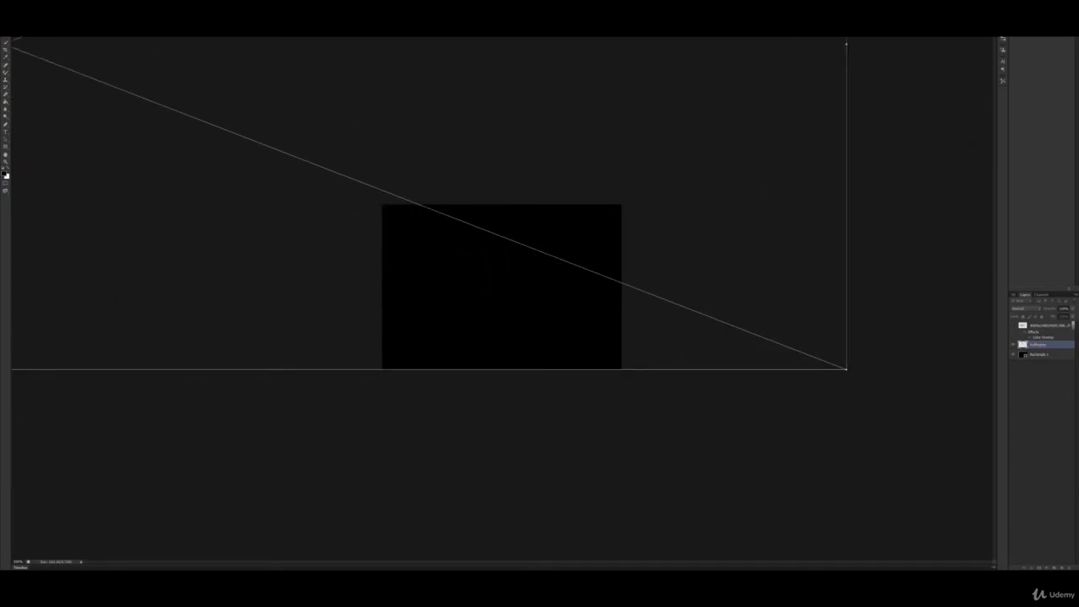
left_click_drag(850, 363, 102, 256)
left_click_drag(63, 181, 598, 286)
left_click_drag(598, 369, 573, 332)
mouse_move(543, 272)
left_mouse_down()
mouse_move(552, 285)
mouse_move(541, 285)
left_mouse_up()
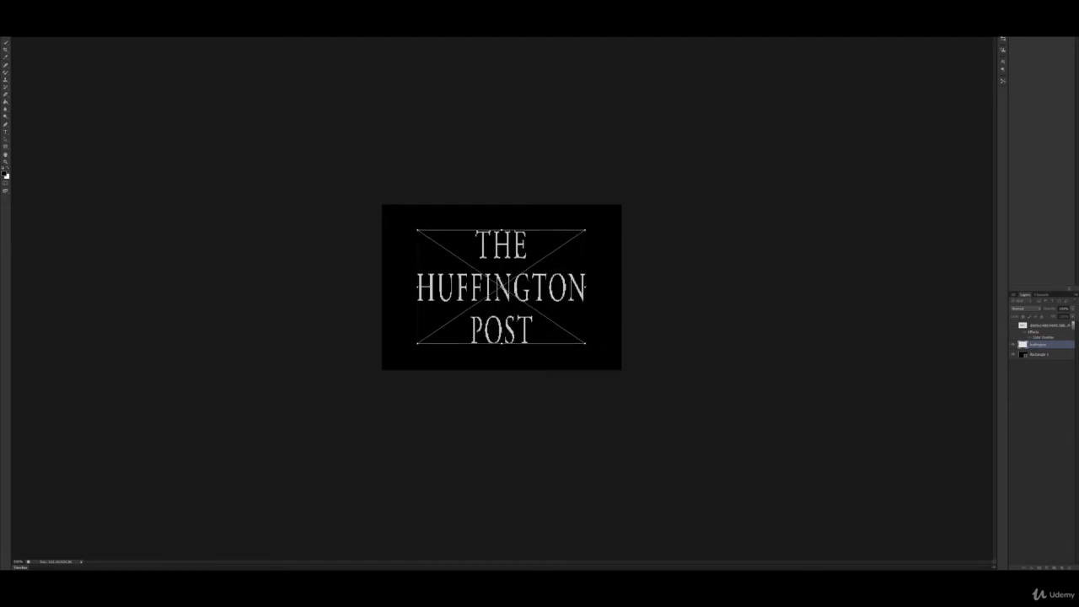
key("v")
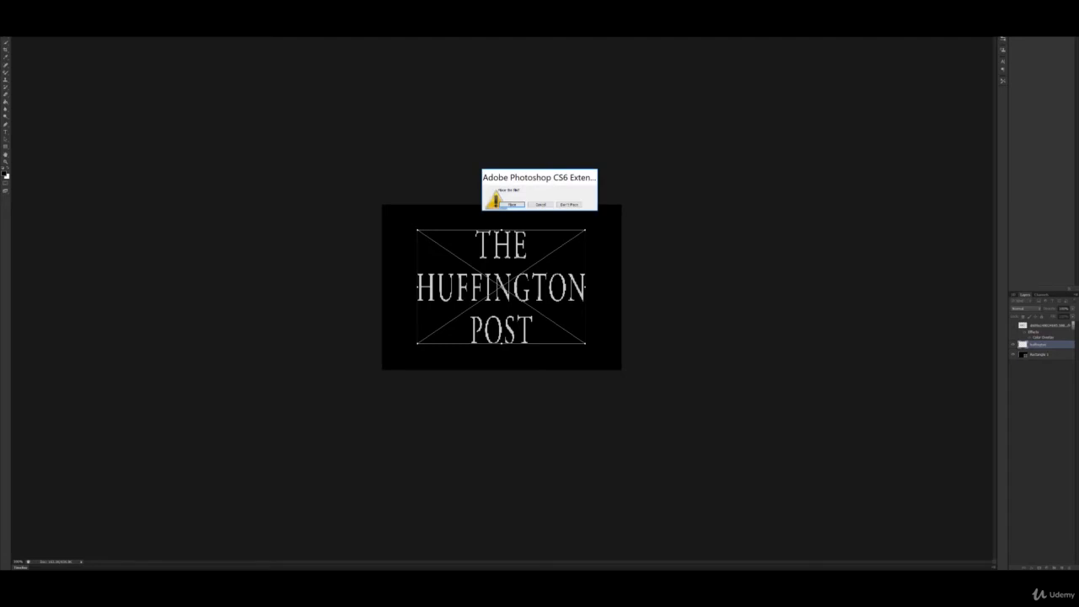
key("Return")
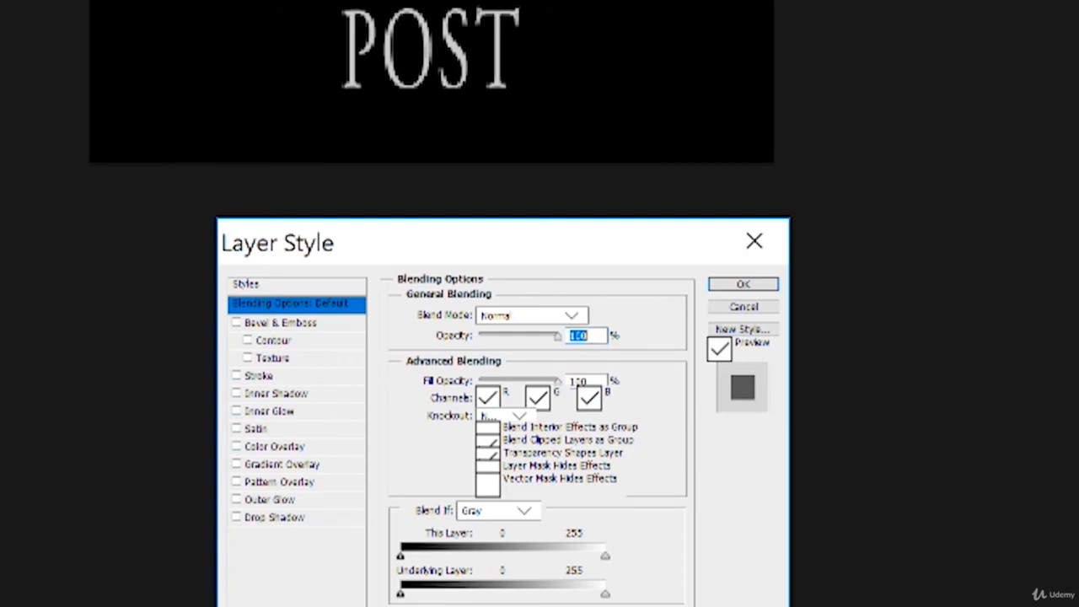
Apply a white Color Overlay at 100% opacity to the Huffington Post logo layer and save the artwork with Save As
left_click(237, 447)
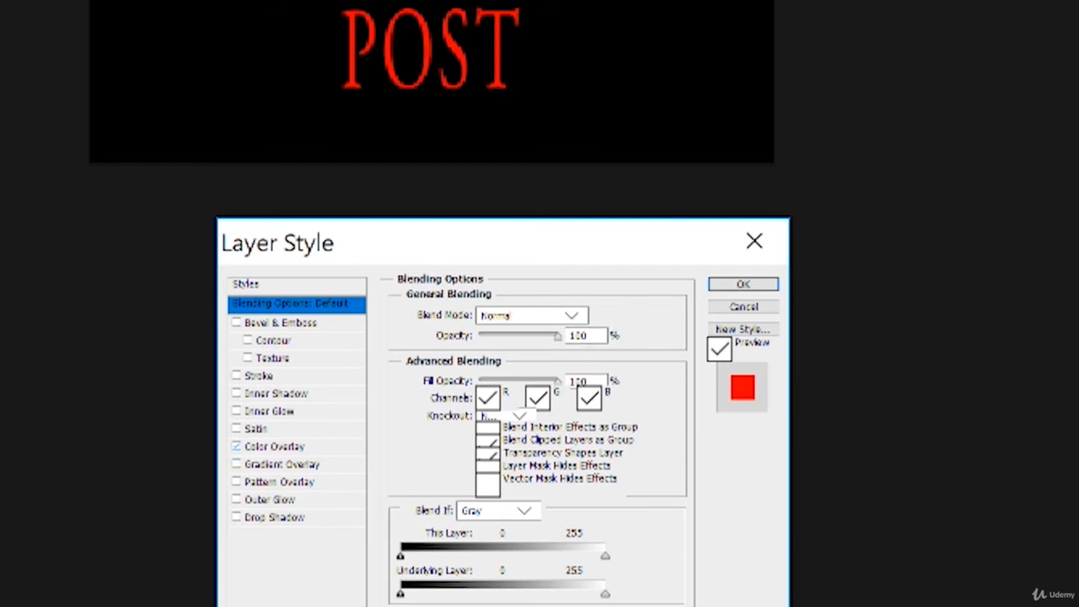
left_click(274, 447)
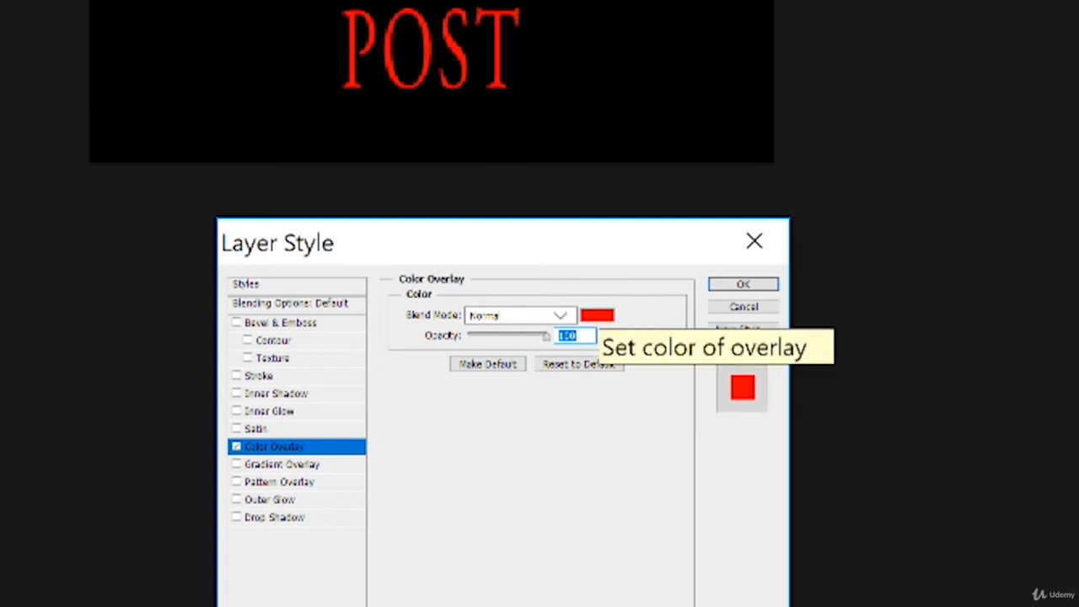
left_click(597, 316)
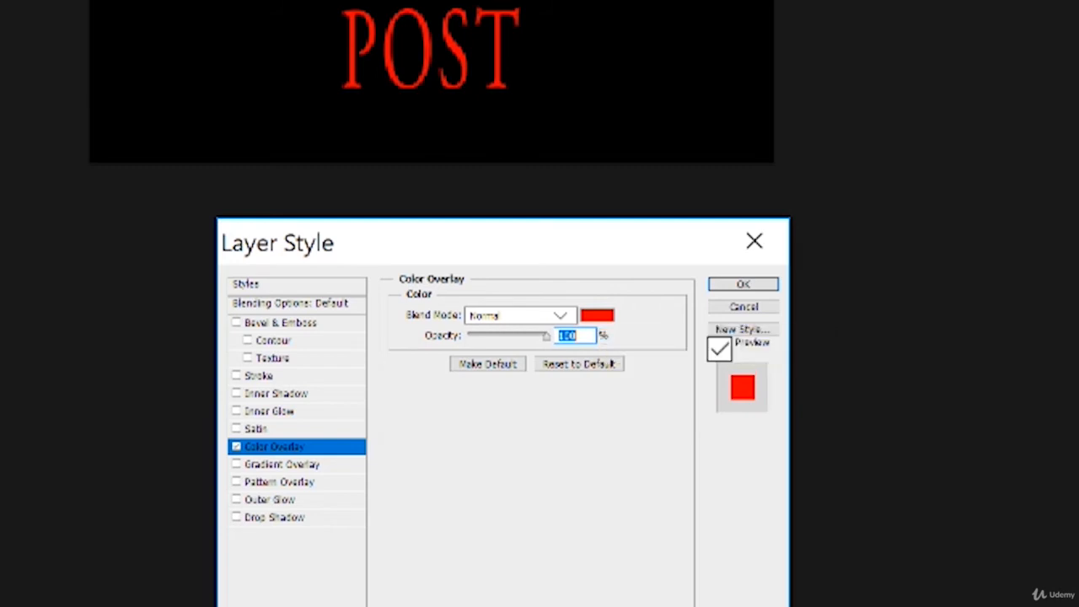
left_click(1072, 244)
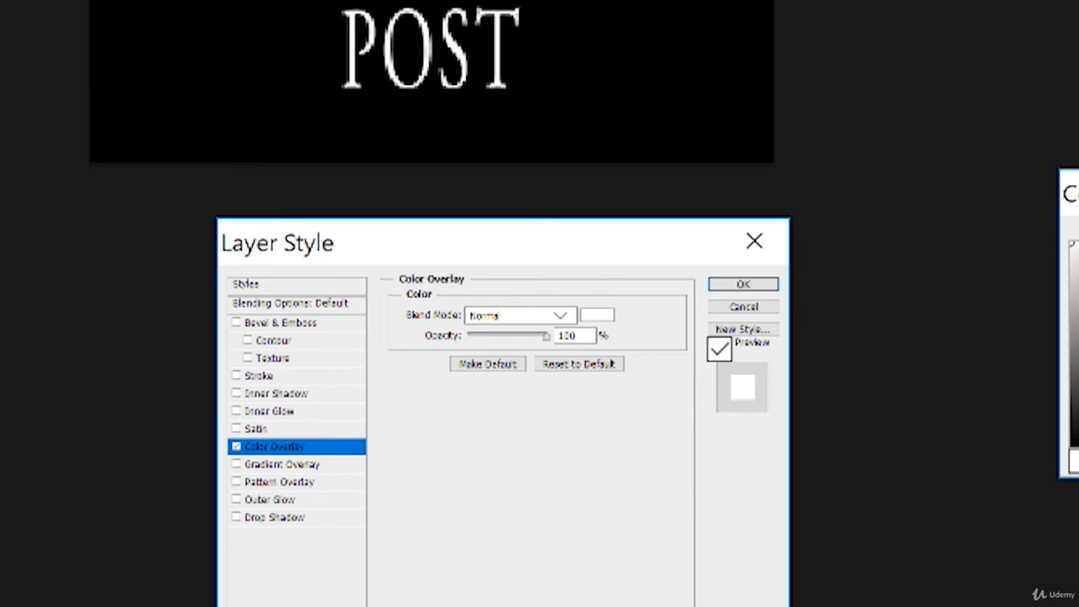
key("Return")
left_click(743, 284)
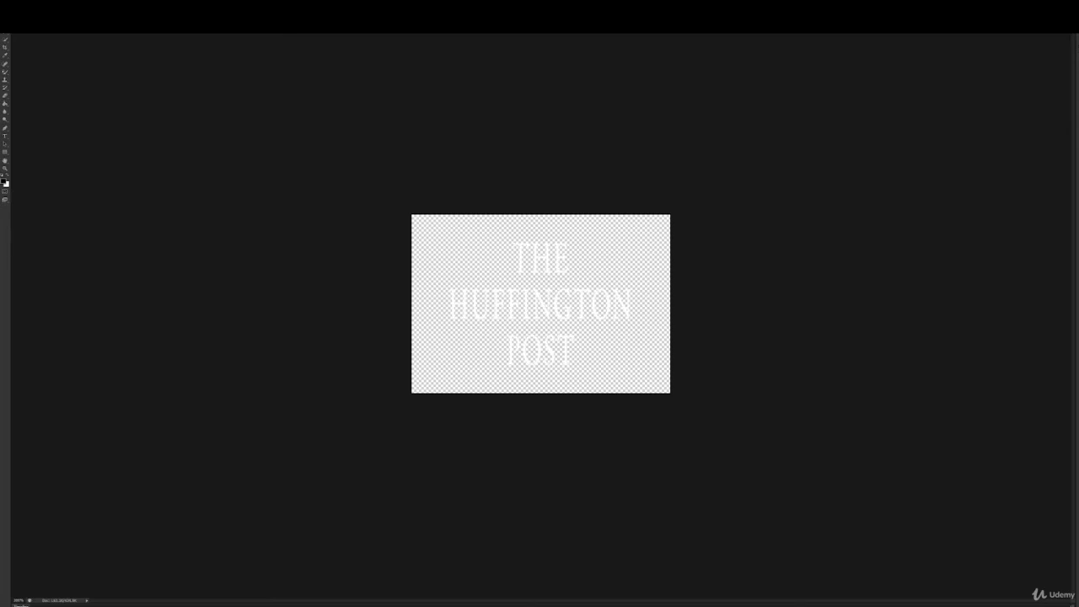
left_click(17, 1)
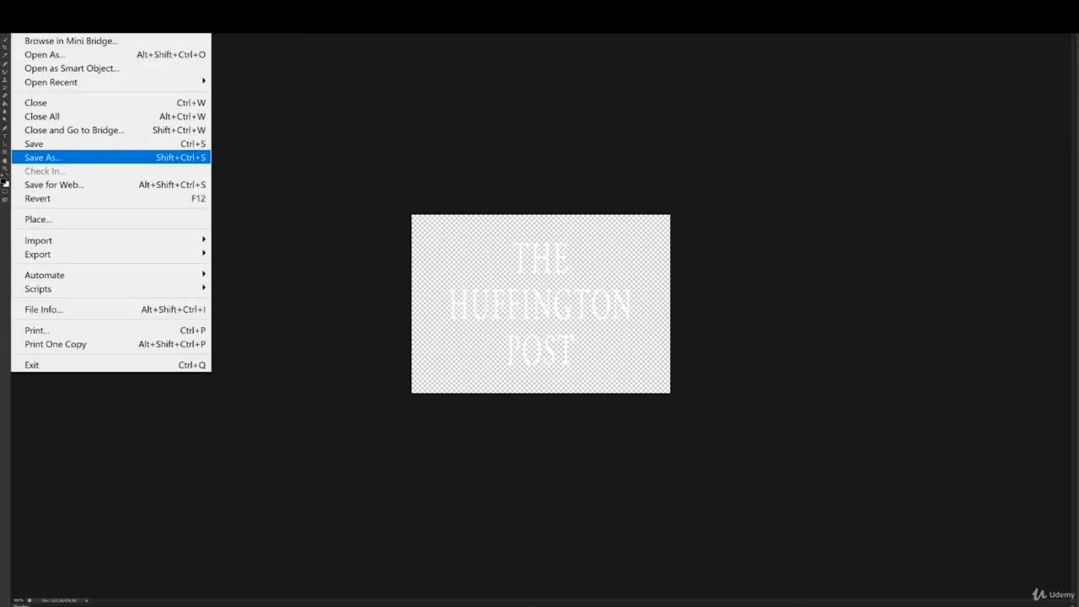
left_click(44, 158)
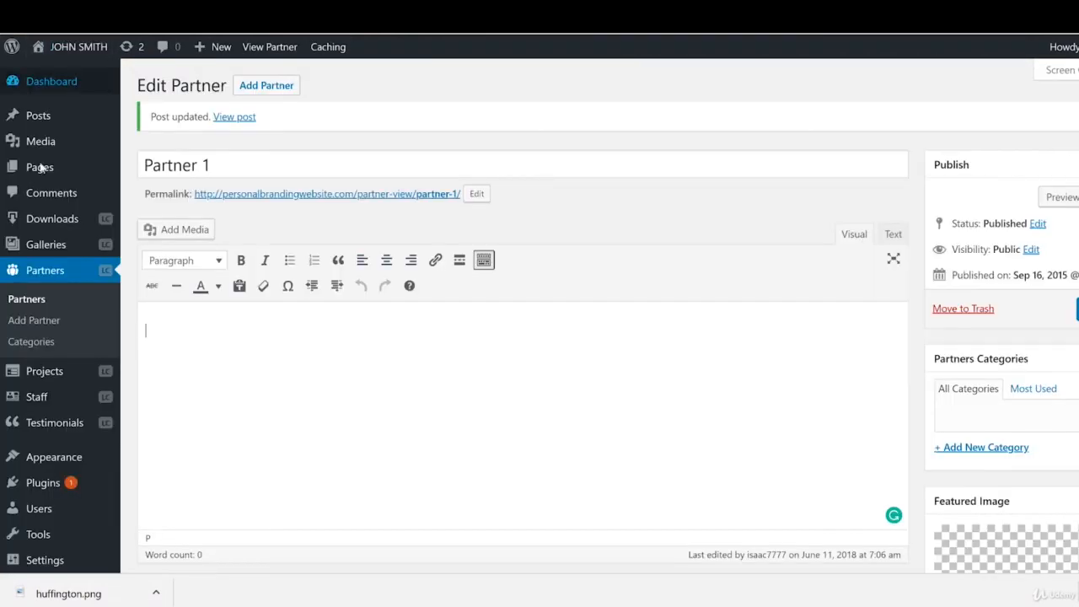
In the WordPress Partners list, open Partner 2 for editing and remove its featured image
left_click(60, 270)
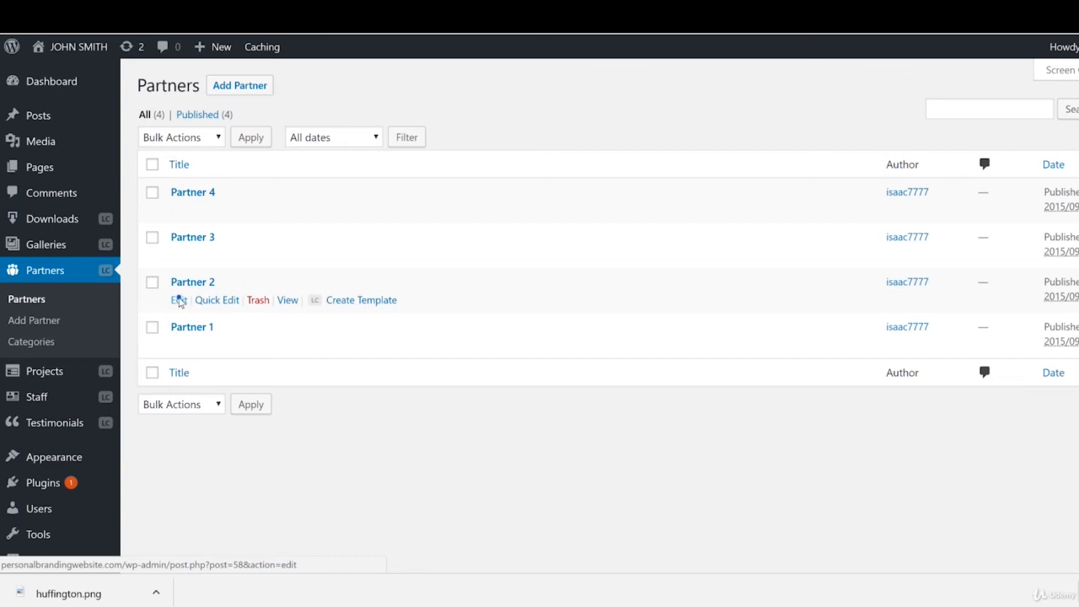
left_click(179, 301)
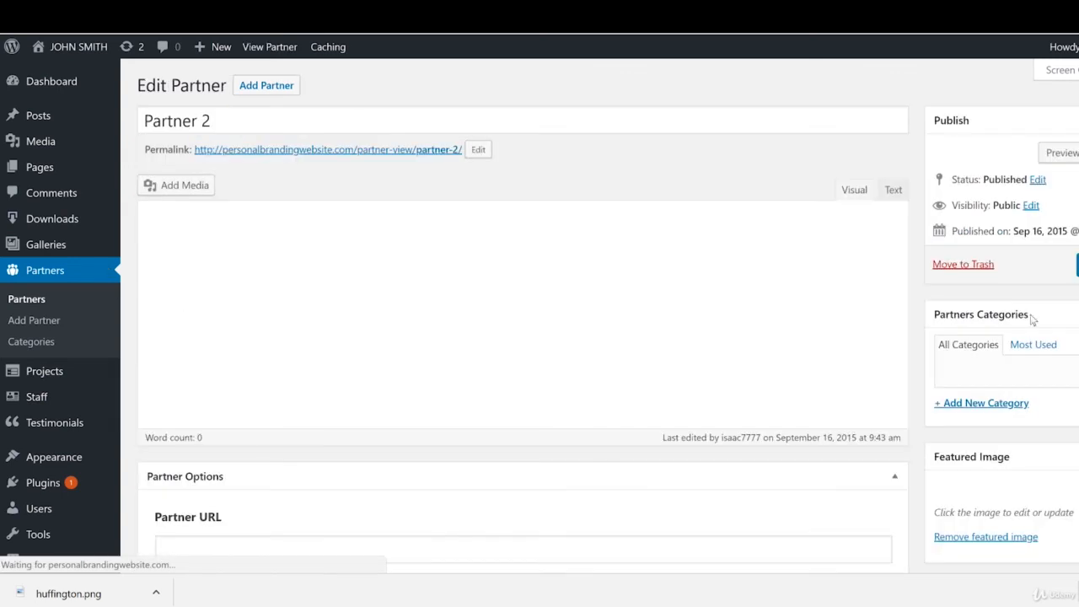
scroll(1034, 320, "down", 3)
scroll(1021, 375, "down", 3)
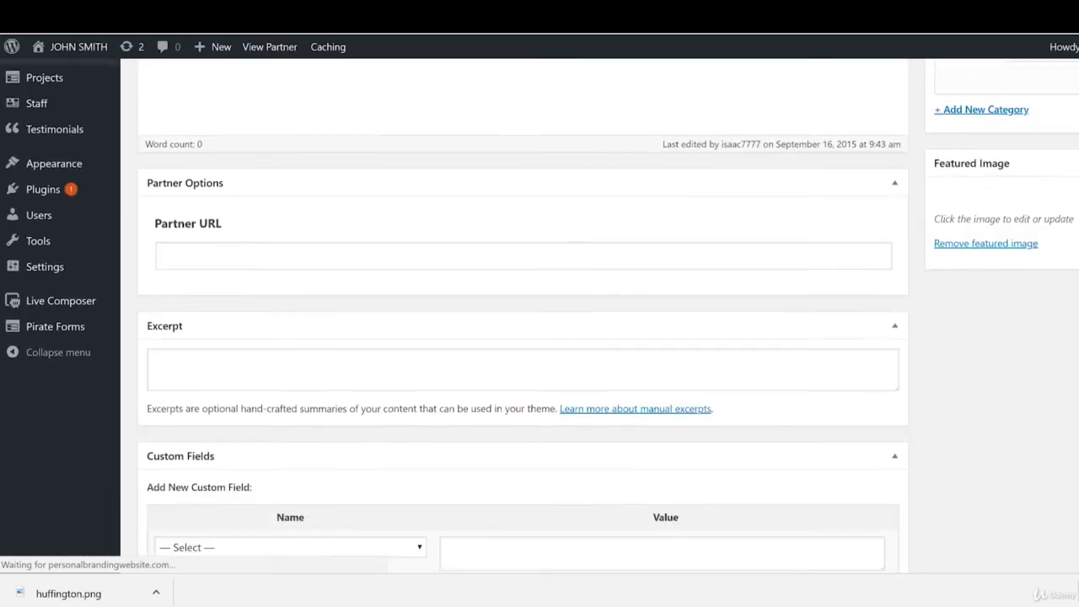
scroll(1021, 375, "up", 3)
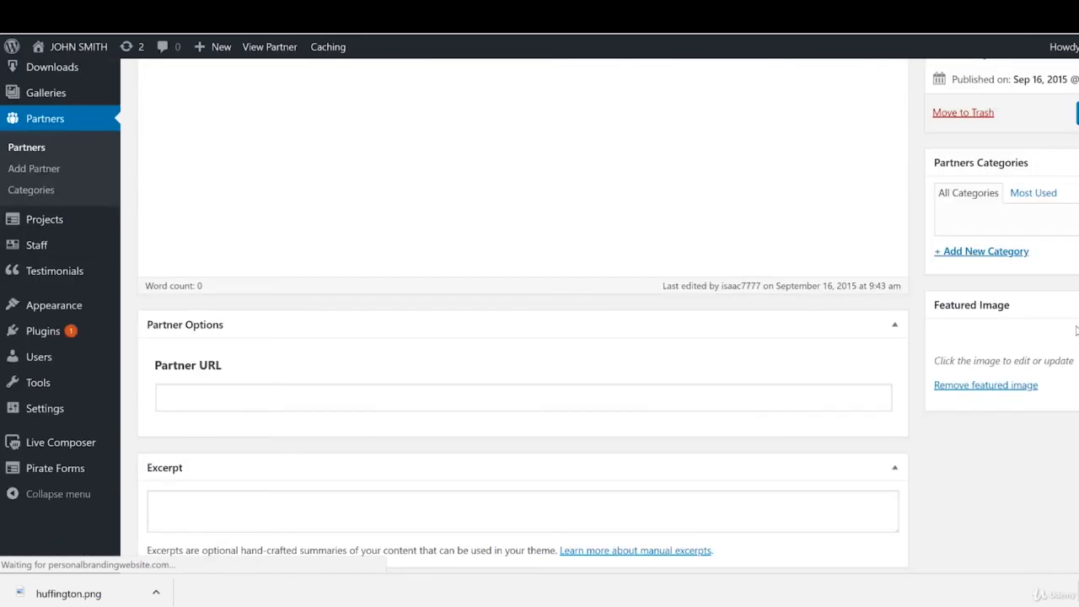
left_click(1008, 386)
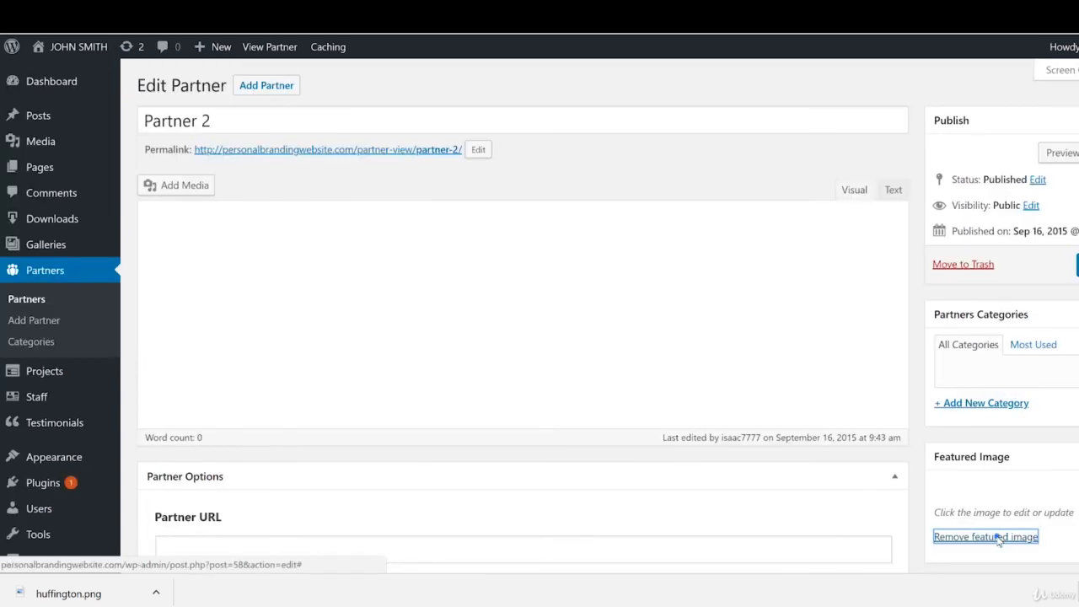
Replace Partner 2's featured image with the uploaded "huff trans" file and update the partner
scroll(1008, 506, "down", 1)
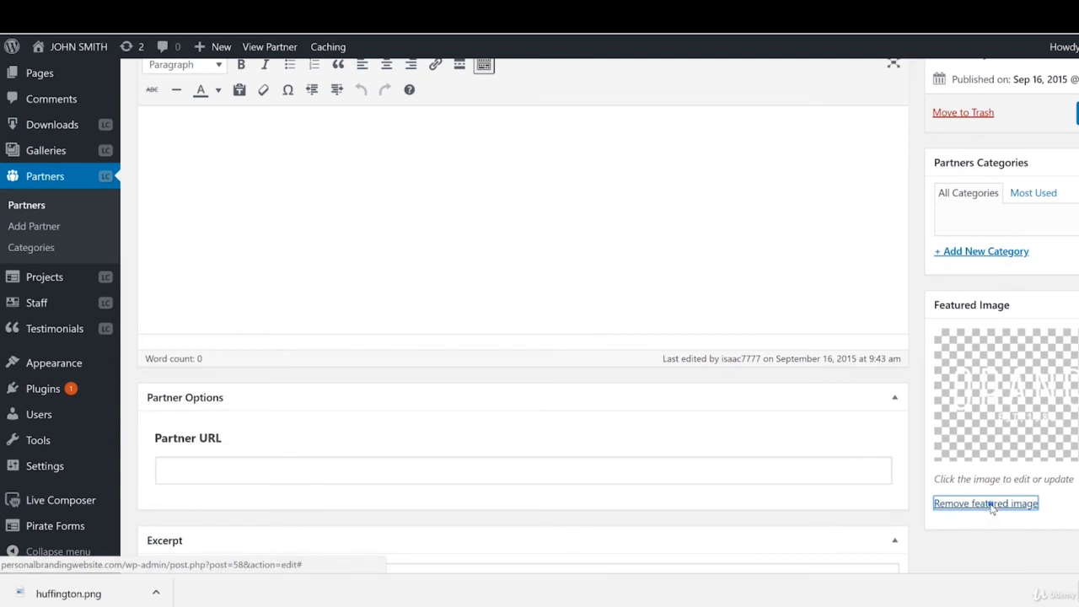
left_click(992, 504)
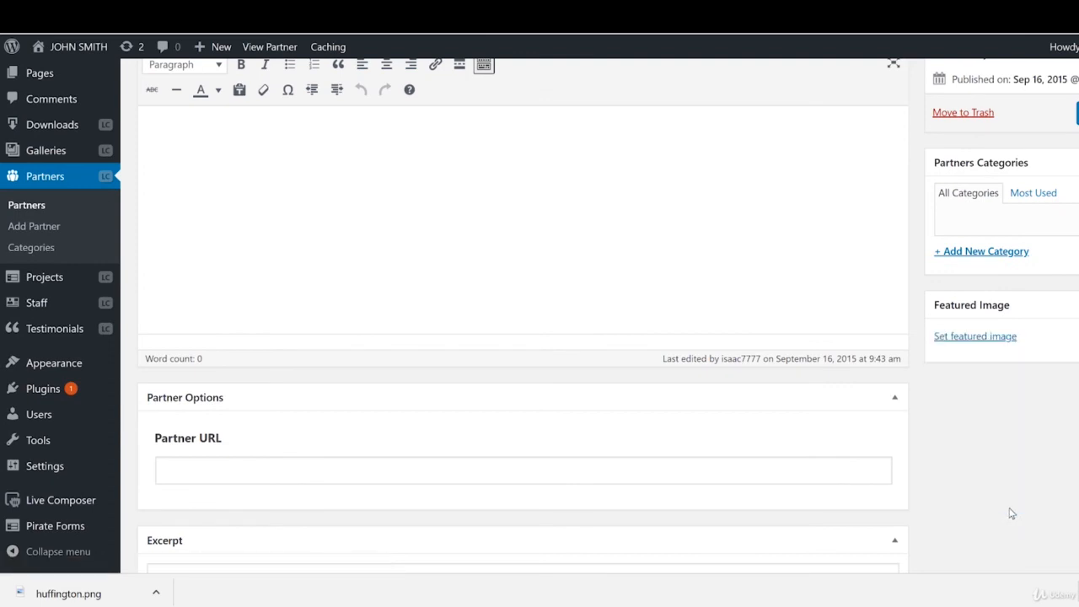
left_click(970, 336)
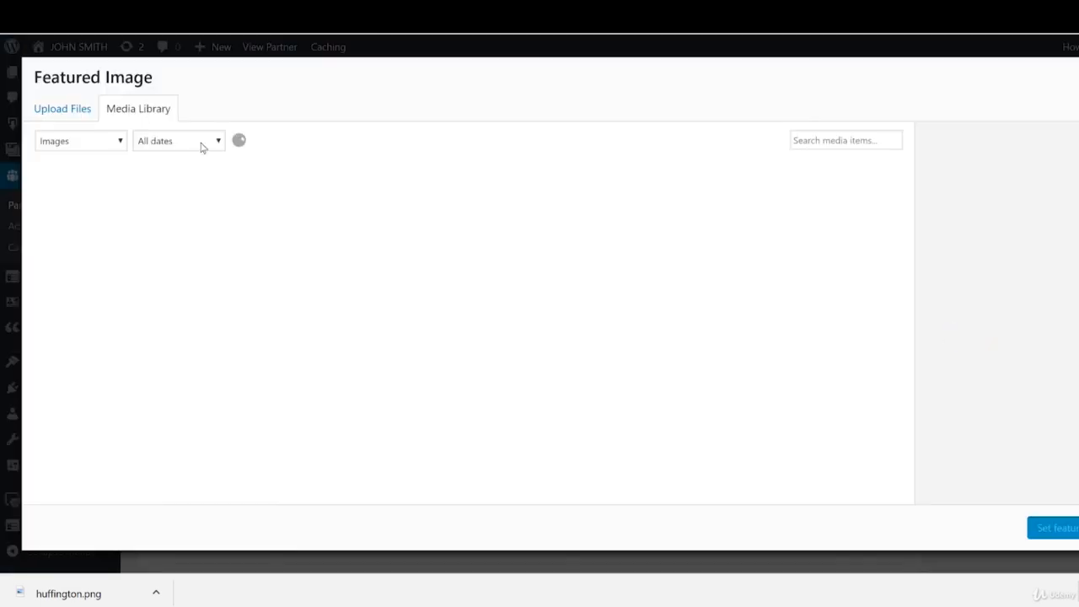
left_click(74, 106)
left_click(608, 324)
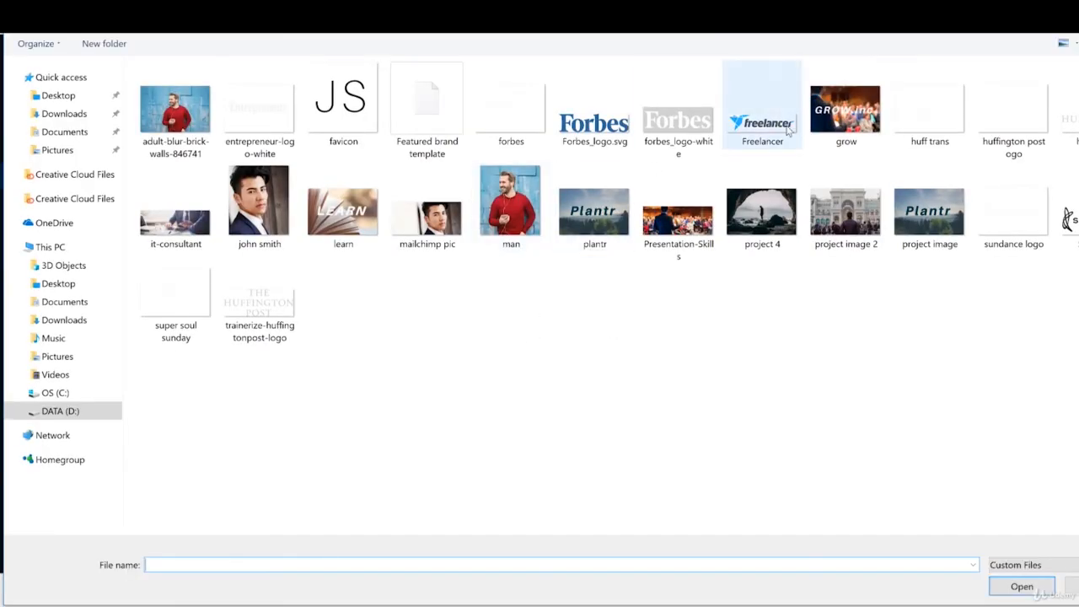
double_click(948, 111)
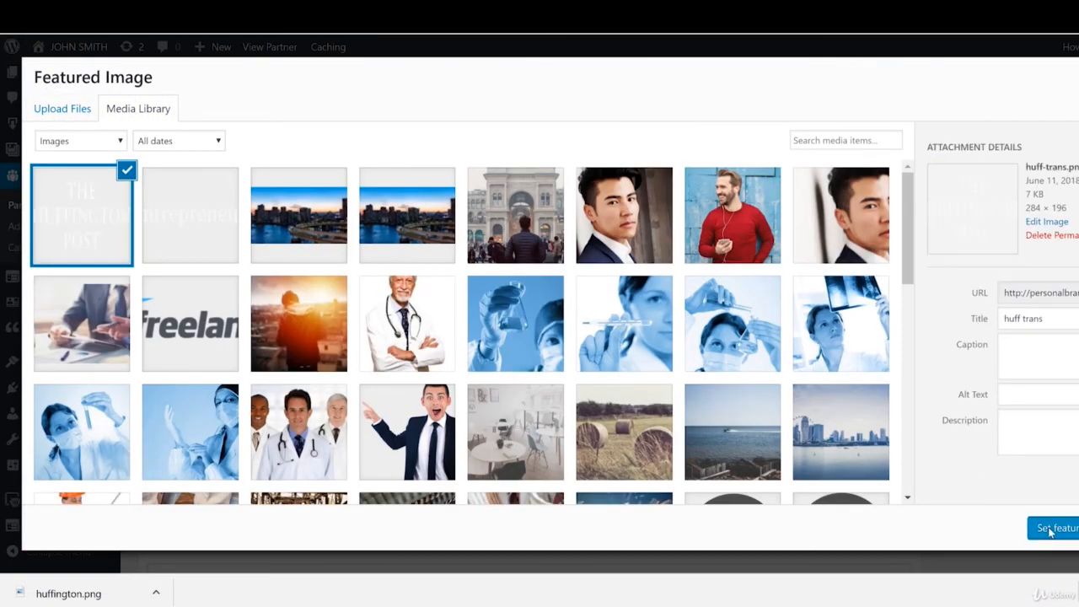
left_click(1049, 531)
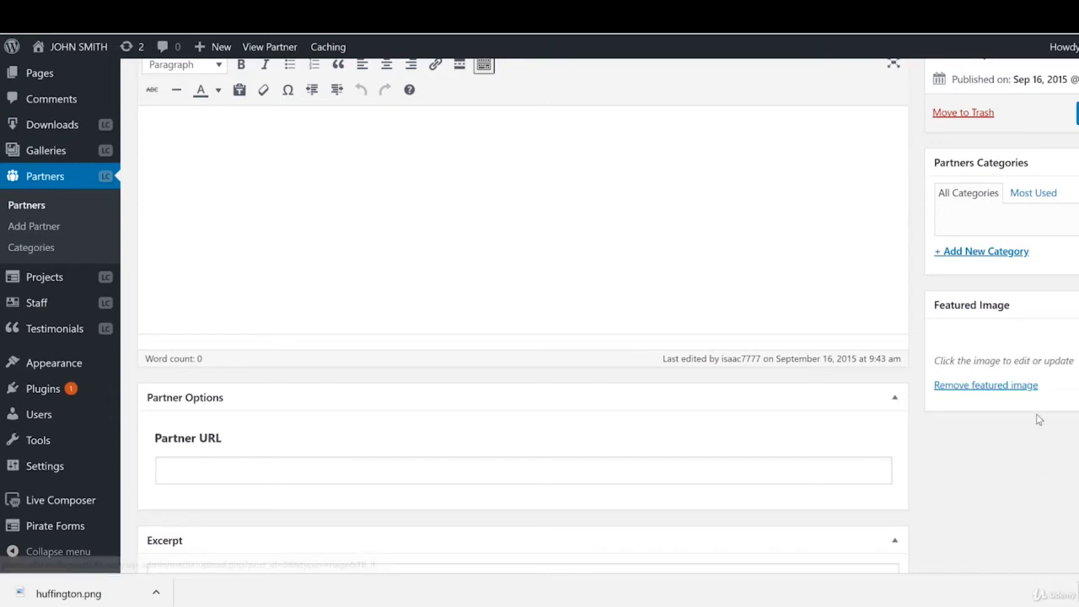
scroll(1054, 359, "up", 3)
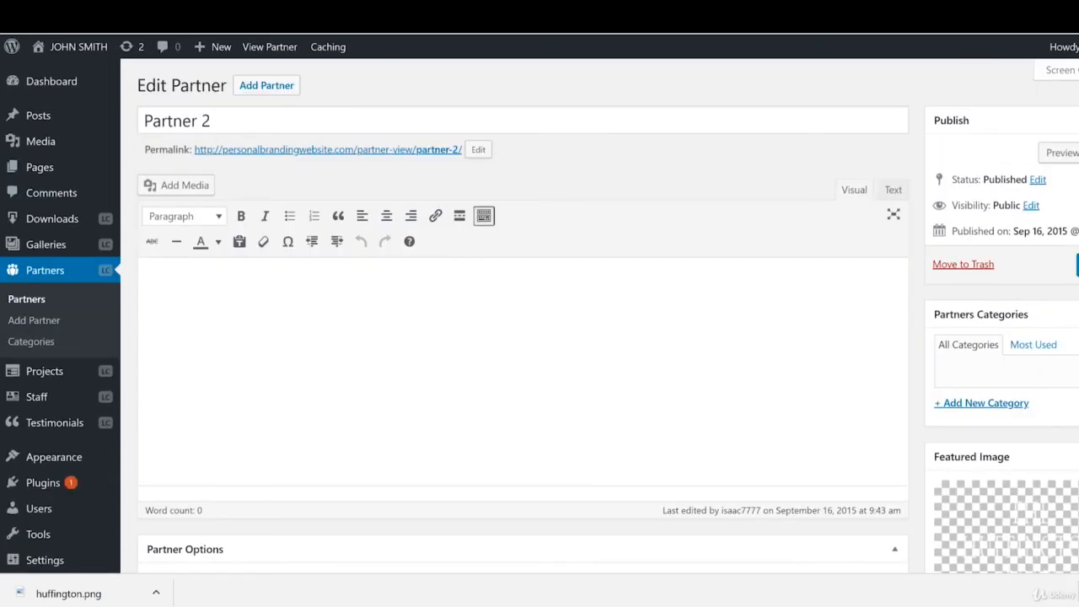
left_click(1078, 264)
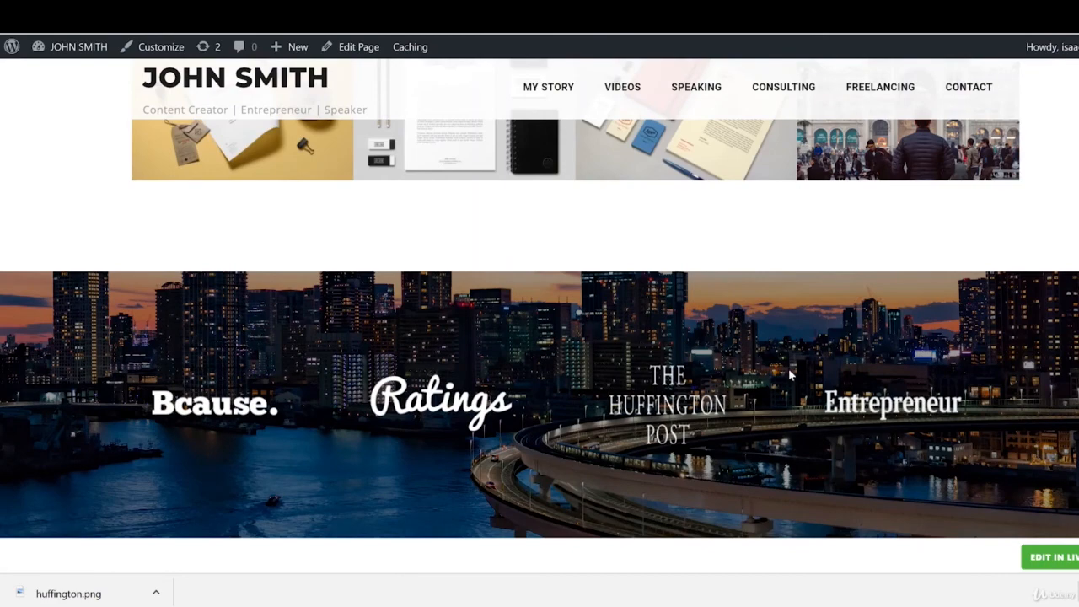
Open the homepage in the Live Composer editor and add a Text element above the partner logos
scroll(713, 335, "down", 1)
scroll(716, 253, "down", 2)
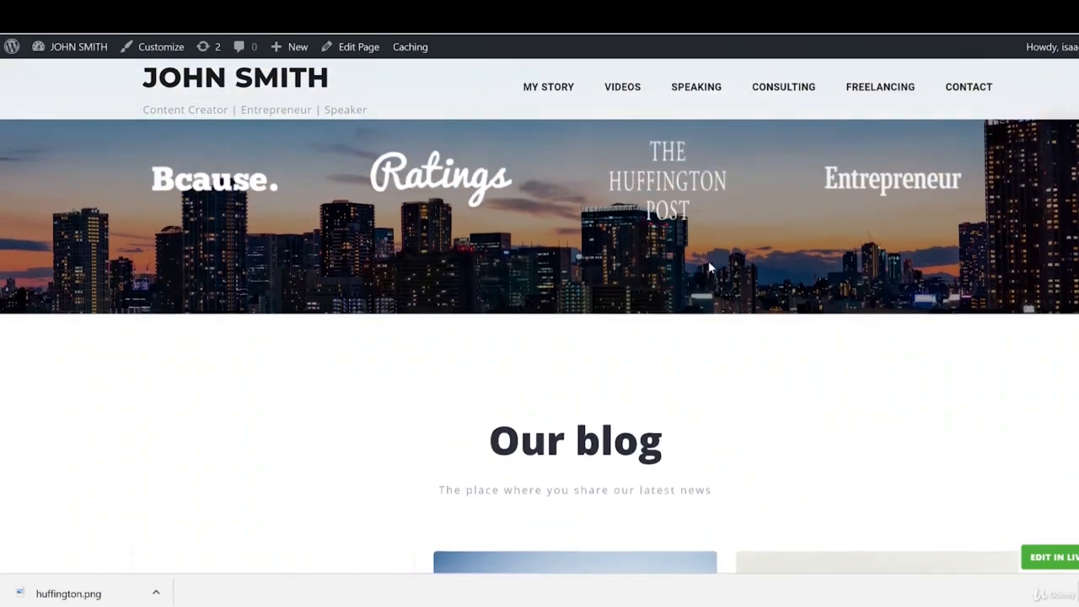
scroll(708, 260, "up", 2)
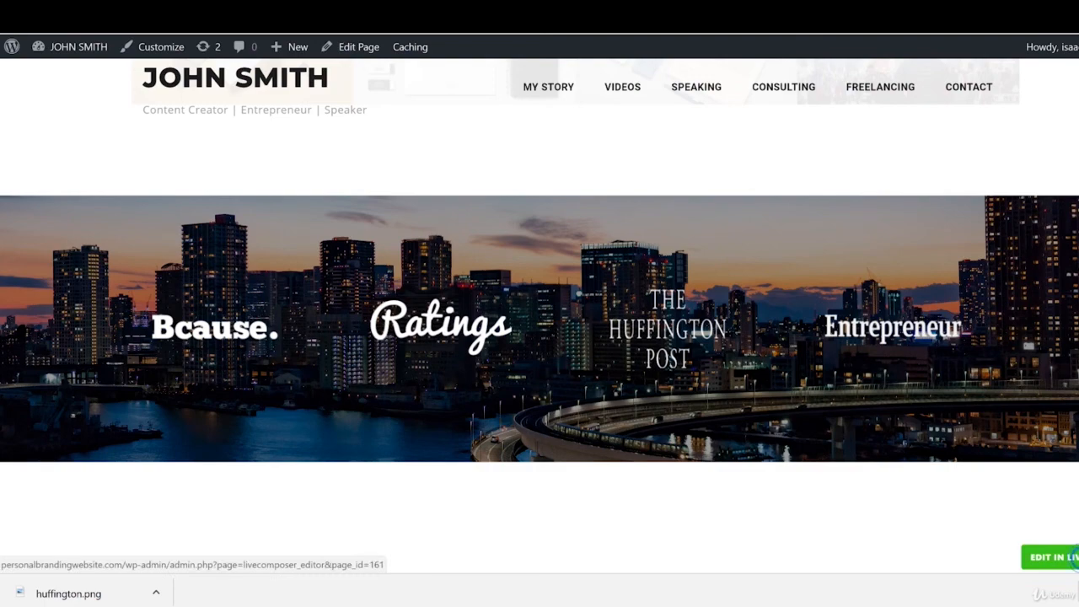
left_click(1066, 557)
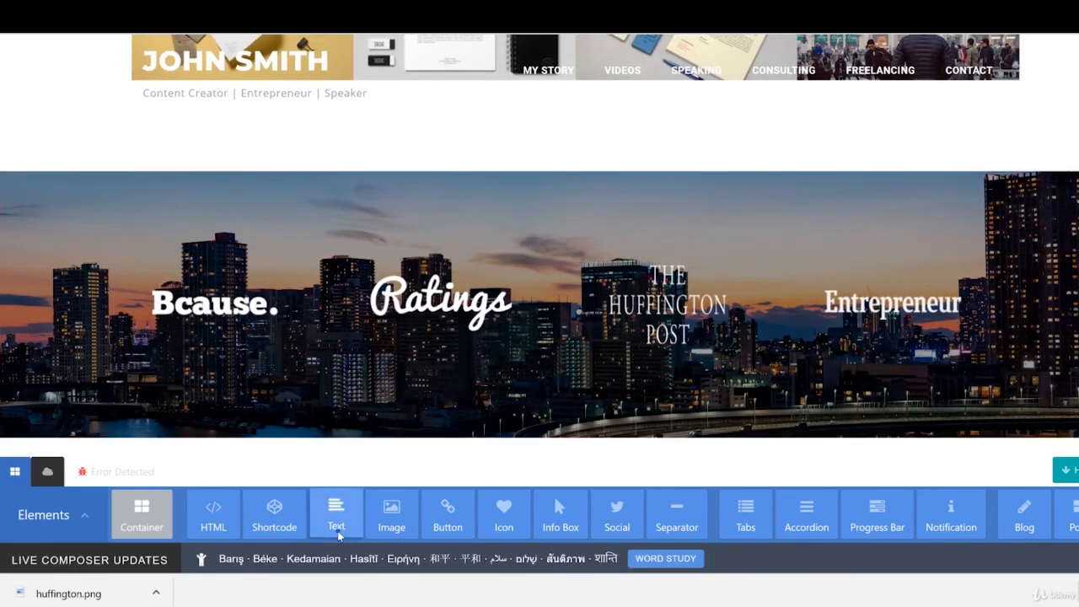
left_click_drag(337, 516, 454, 268)
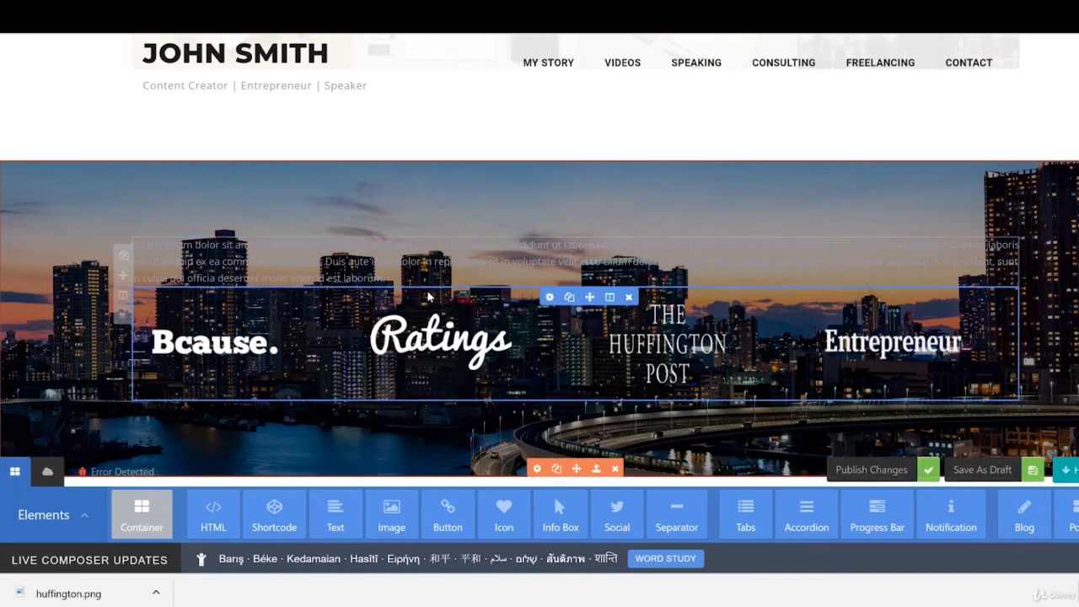
Open the new text element in the WP Editor and replace its placeholder text with "FEATURED ON"
left_click(999, 245)
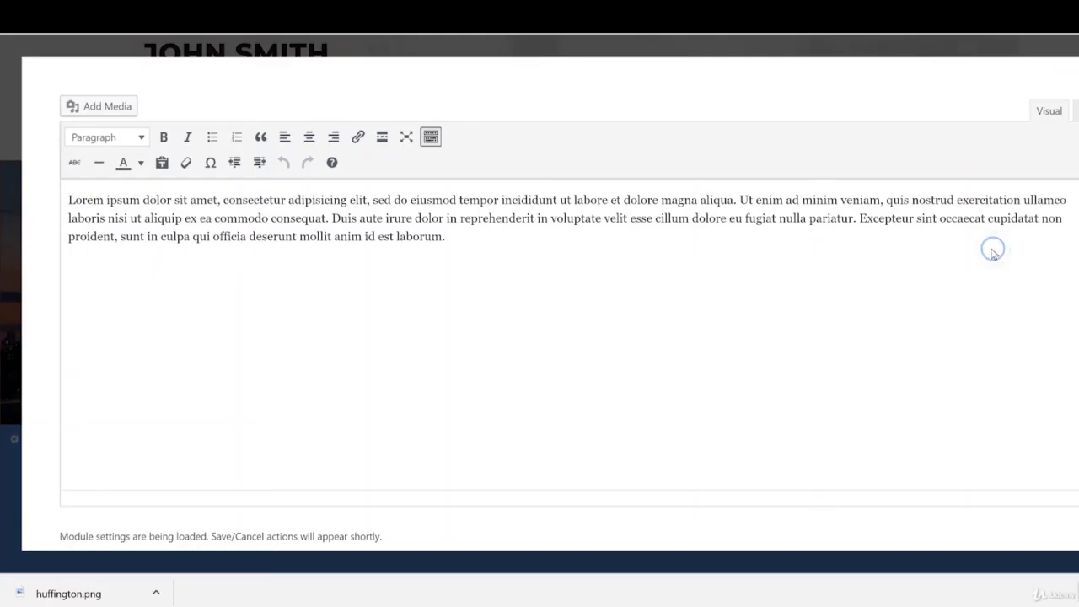
key("ctrl+a")
key("BackSpace")
type("FE")
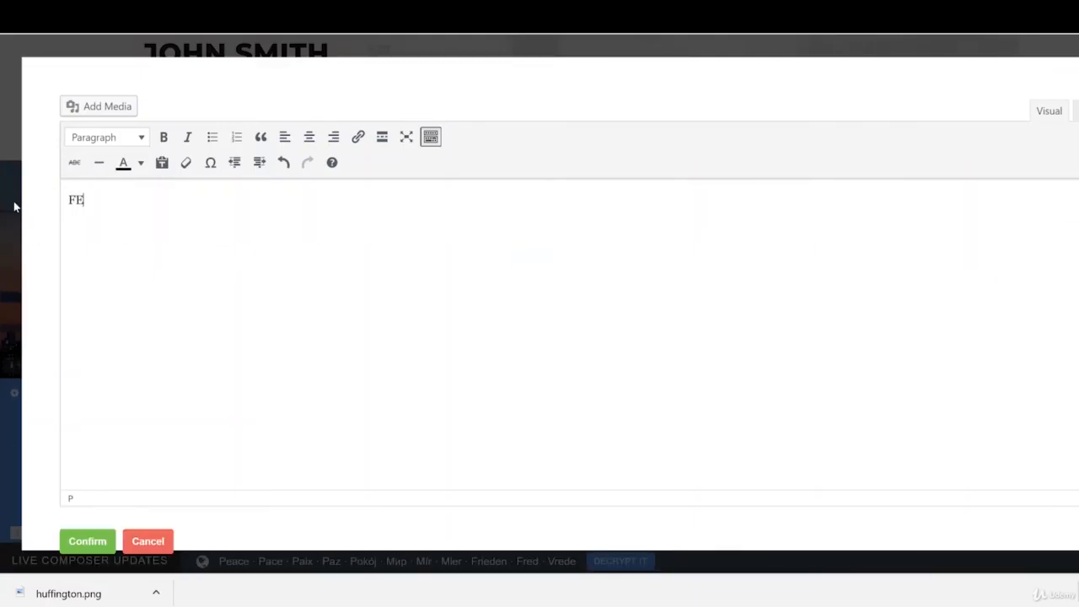
type("ATURED ON")
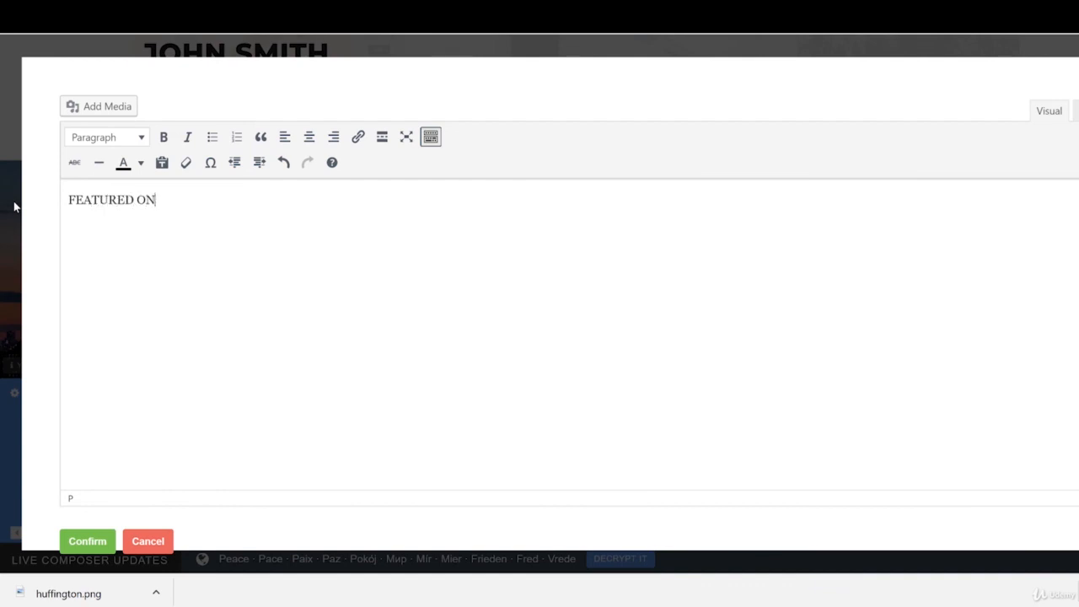
Format the "FEATURED ON" text as Heading 2, bold and white, and confirm the text edit
left_click(261, 210)
left_click_drag(160, 199, 38, 201)
left_click(119, 138)
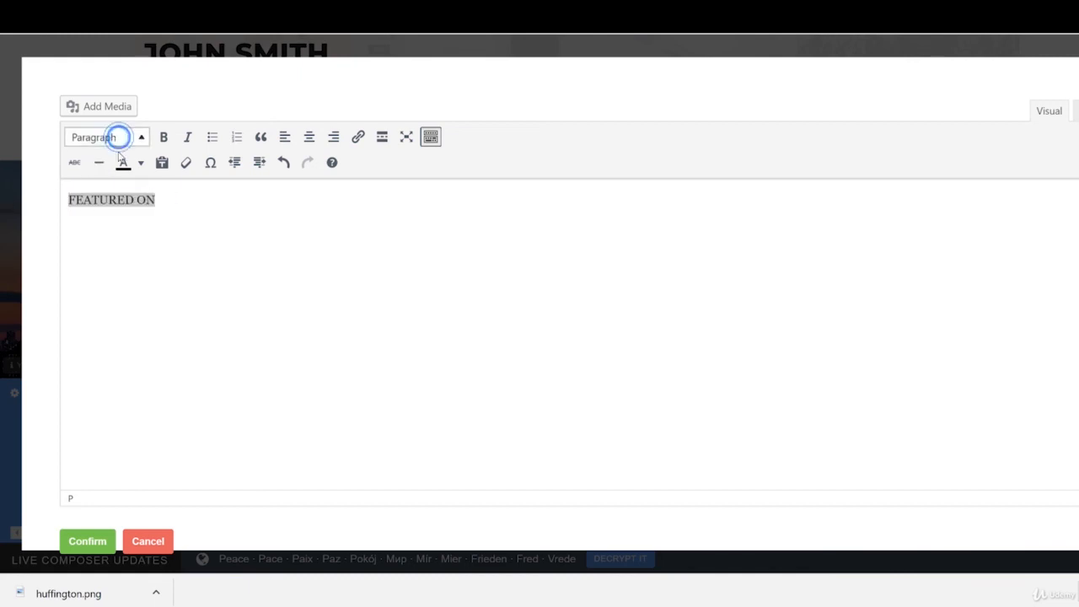
left_click(139, 203)
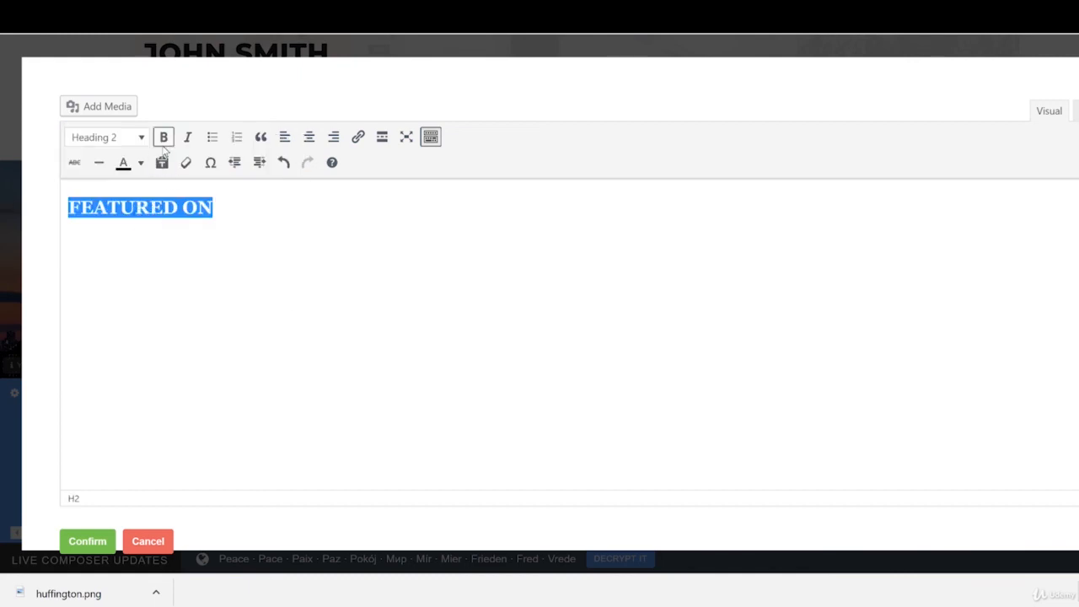
left_click(163, 137)
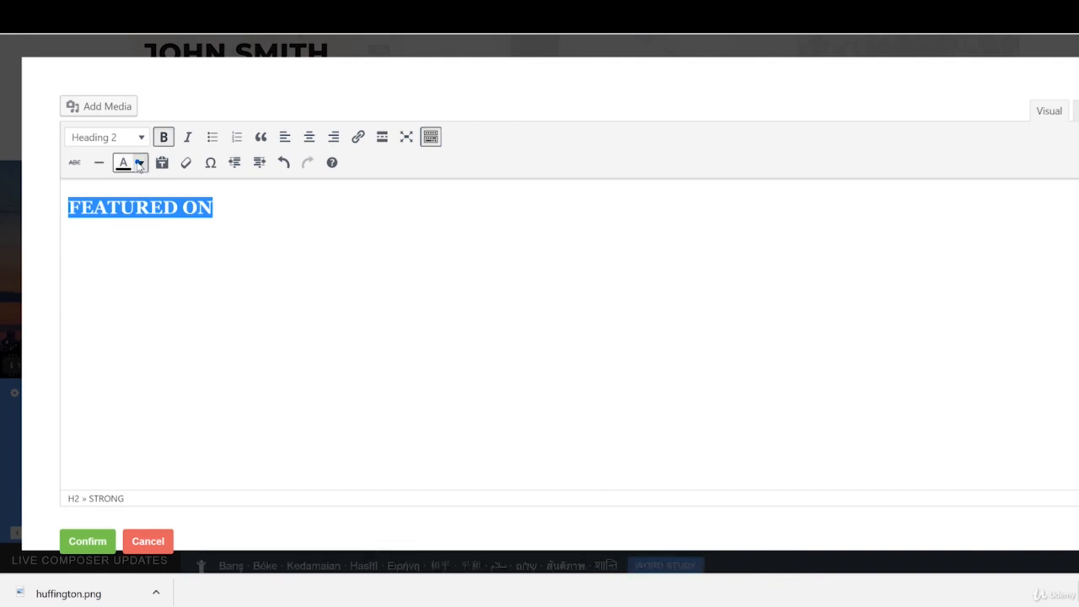
left_click(140, 163)
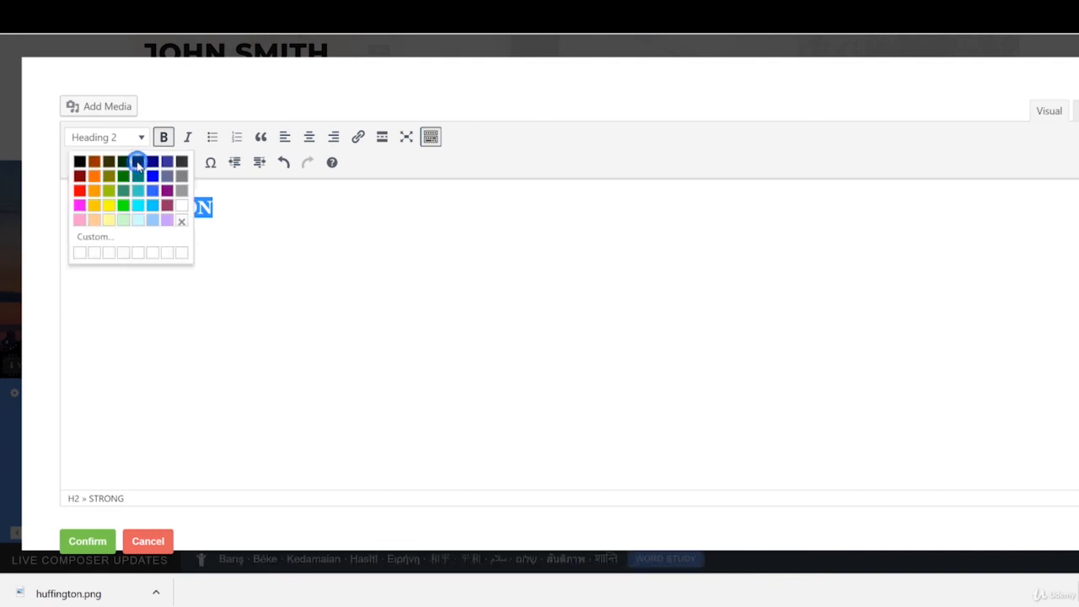
left_click(180, 206)
left_click(265, 225)
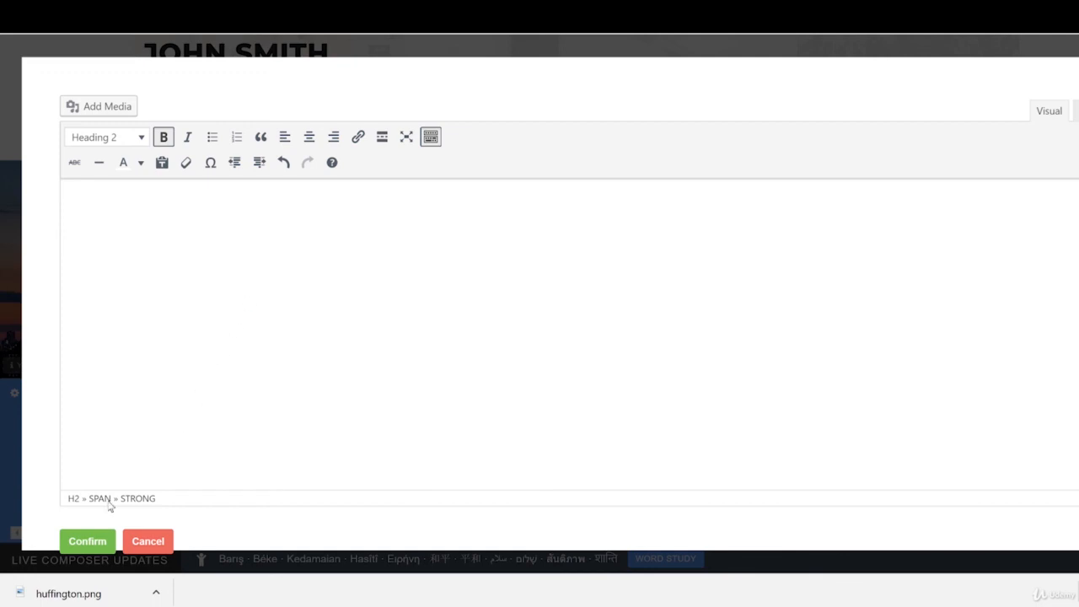
left_click(88, 542)
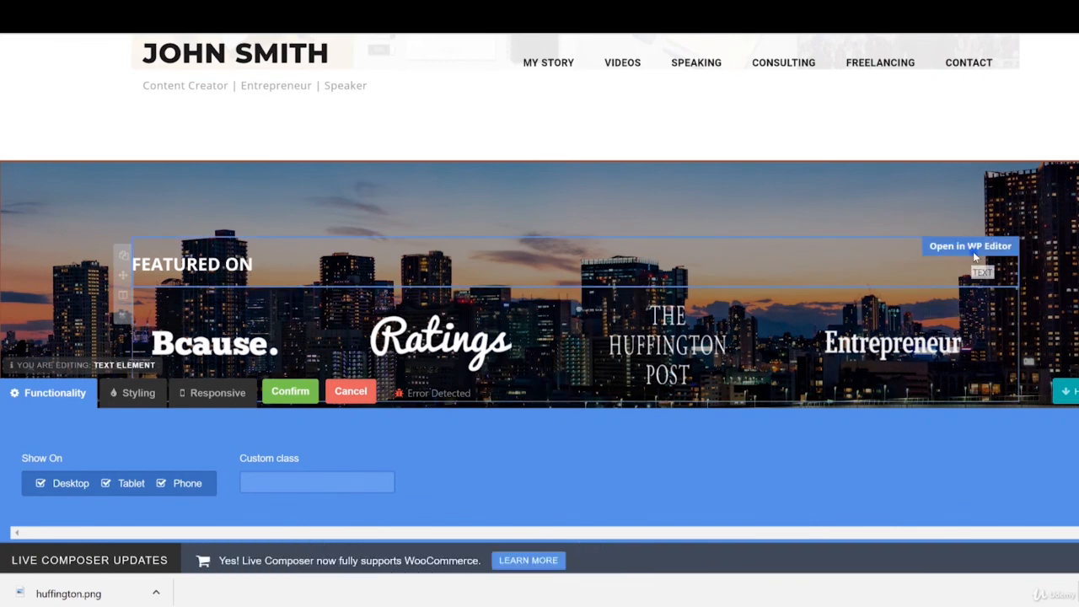
Reopen the "FEATURED ON" text in the WP Editor, remove its bold formatting, centre it and confirm
left_click(973, 253)
left_click_drag(215, 226, 23, 213)
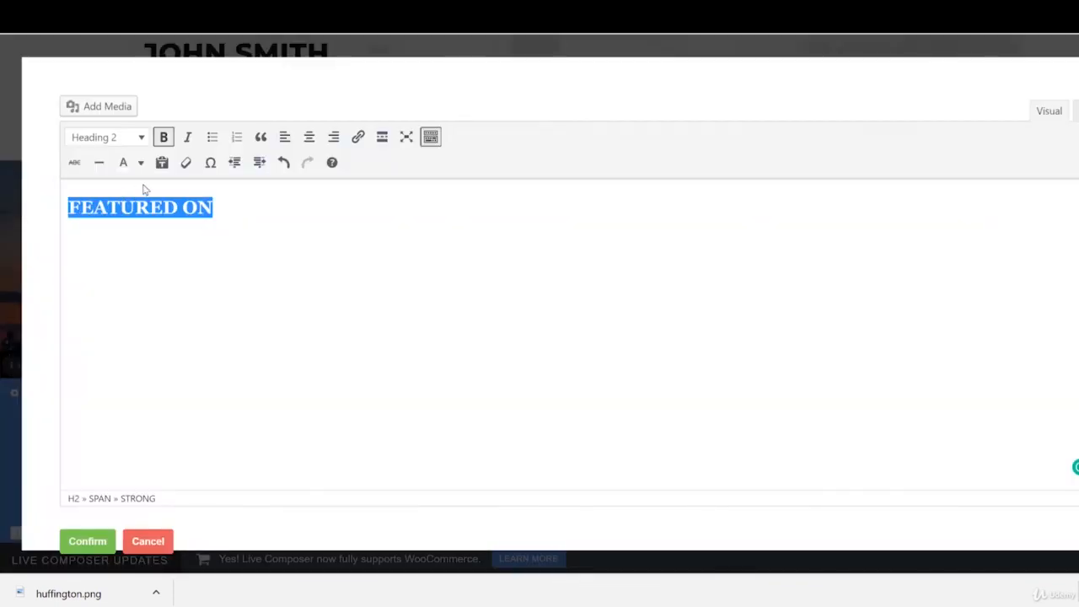
left_click(165, 140)
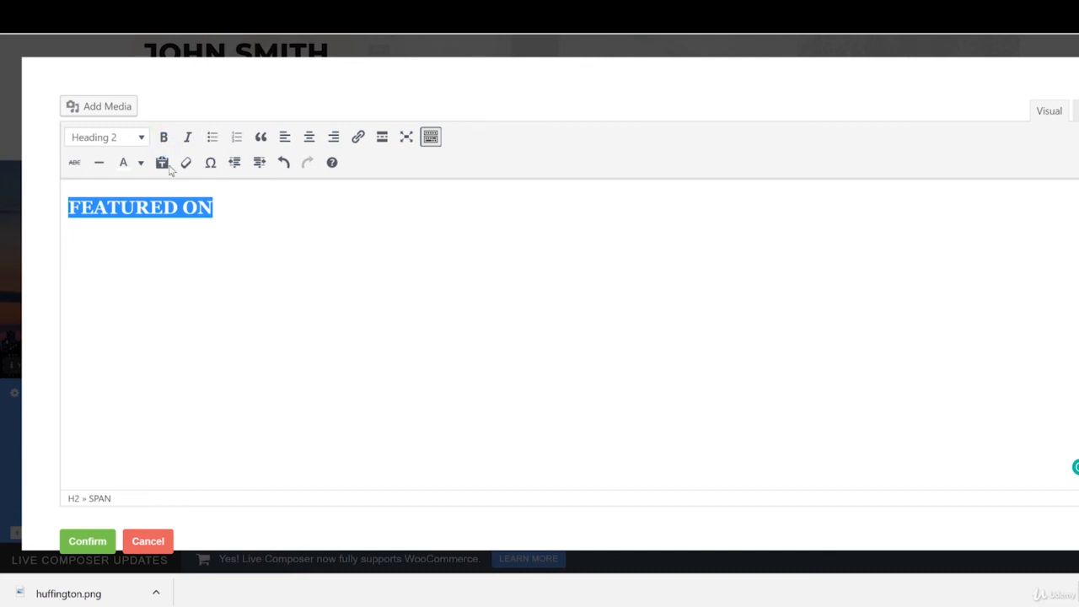
left_click(308, 137)
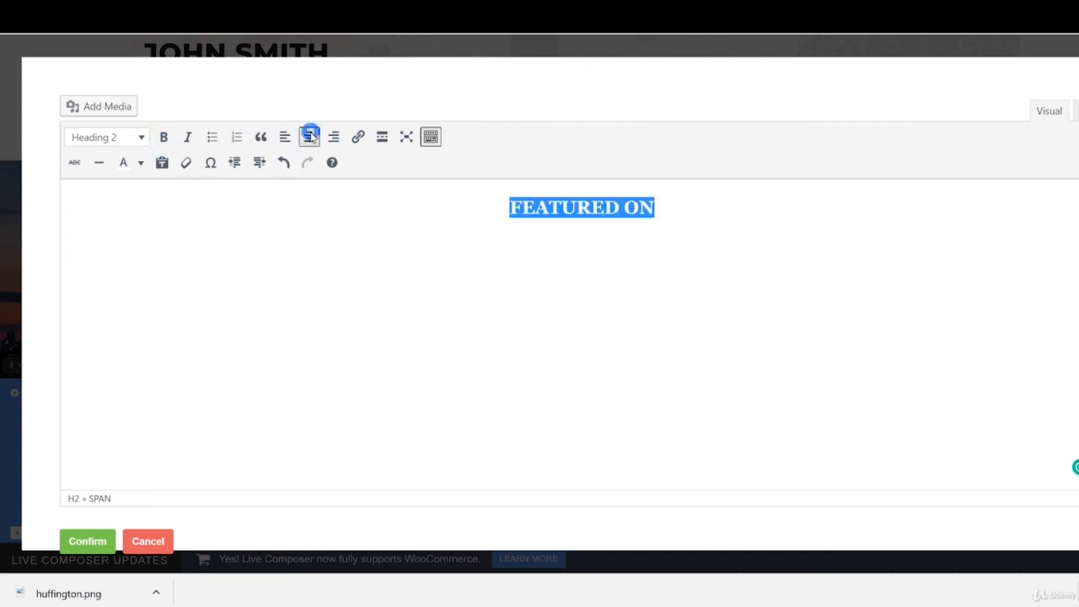
left_click(87, 541)
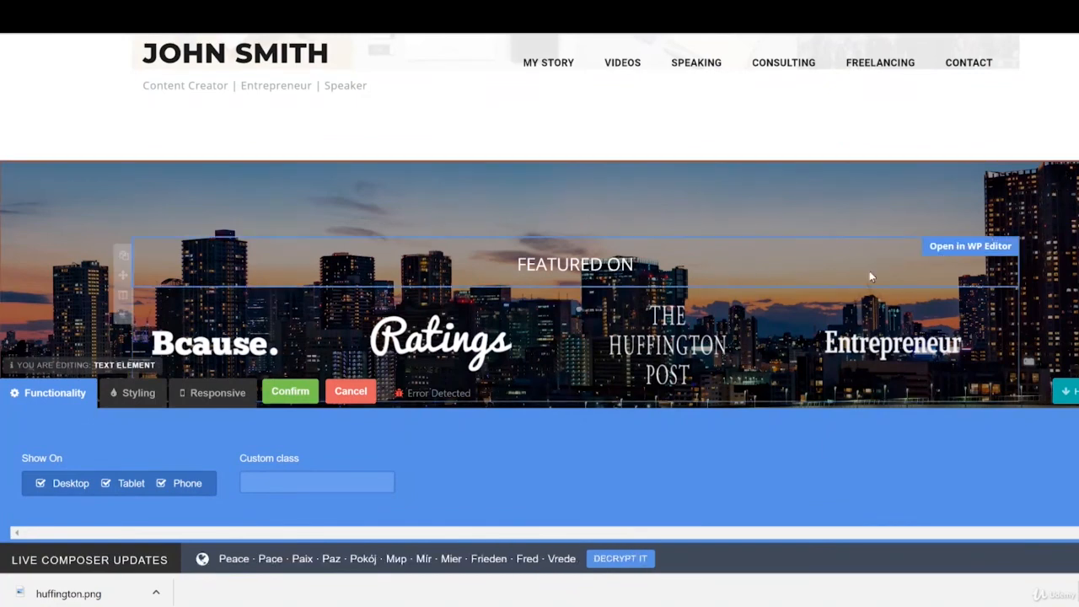
Check the partner row, confirm the text element's settings and publish the page changes
scroll(928, 320, "down", 2)
scroll(946, 339, "down", 2)
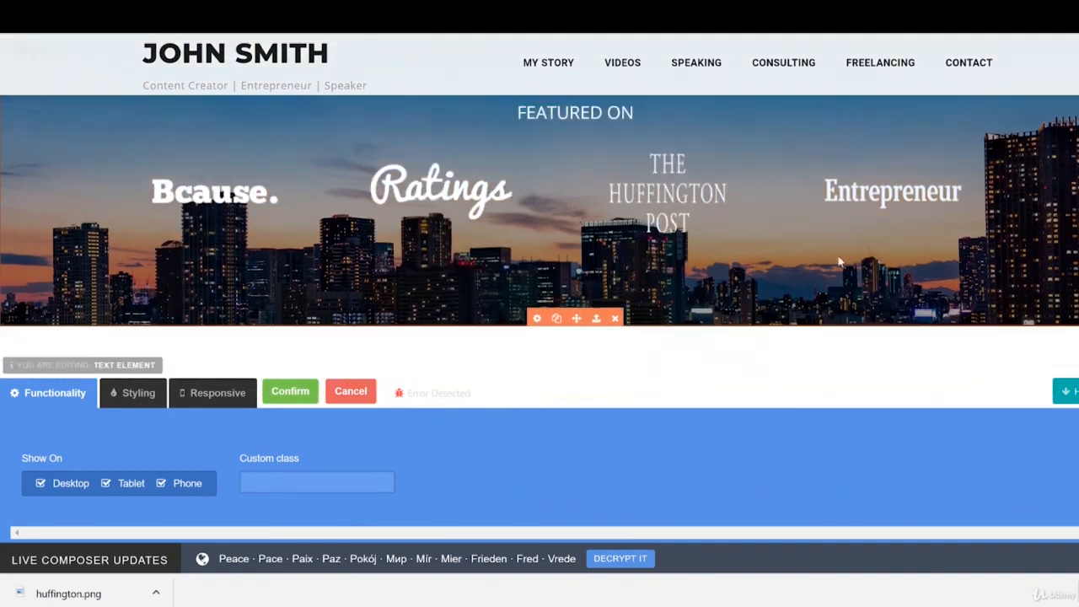
scroll(912, 237, "up", 2)
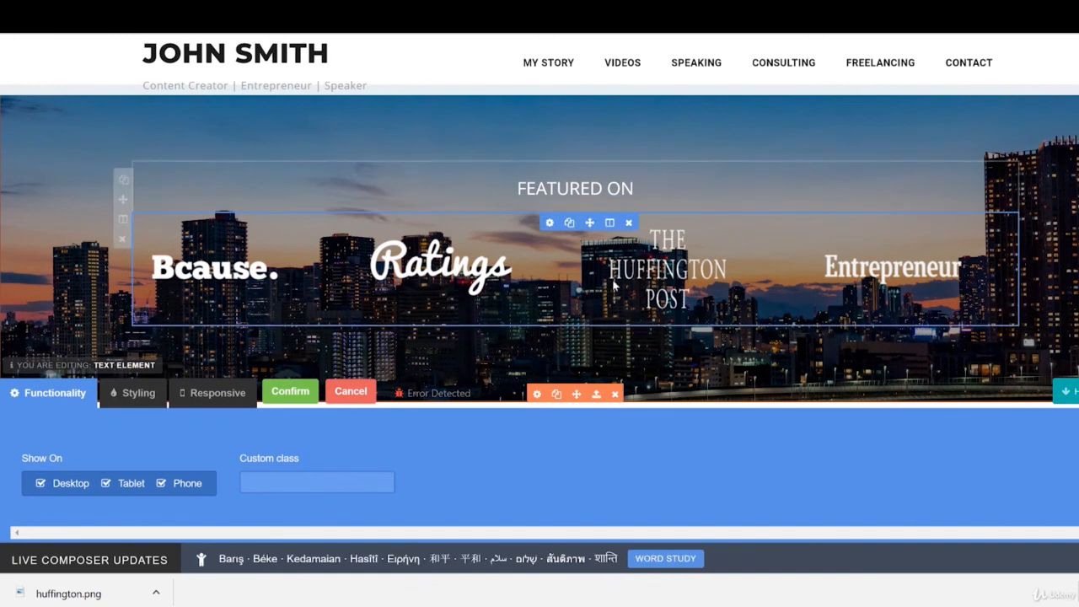
left_click(296, 391)
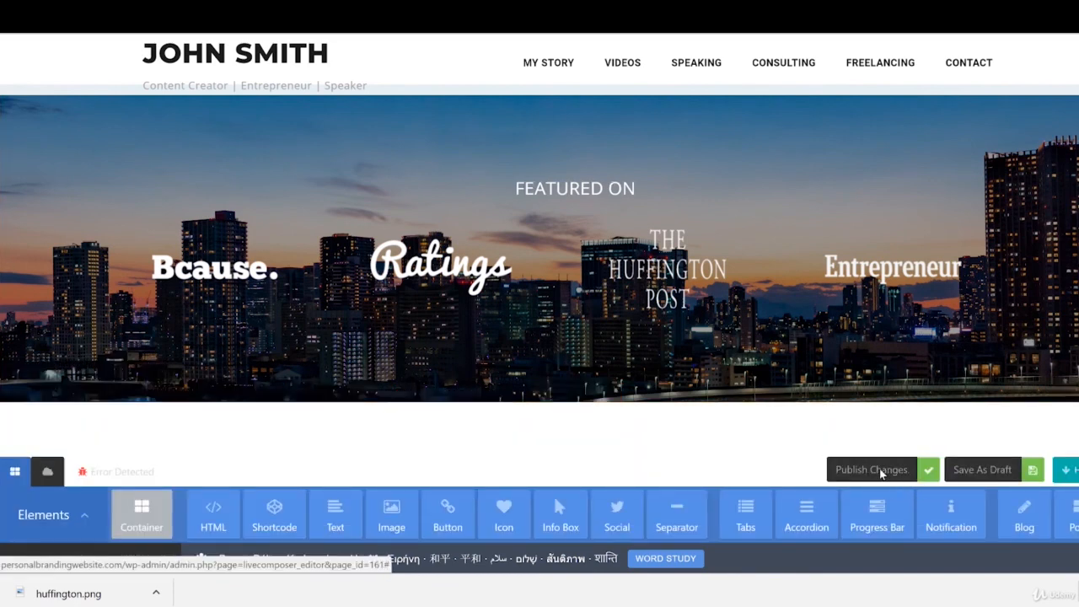
left_click(881, 472)
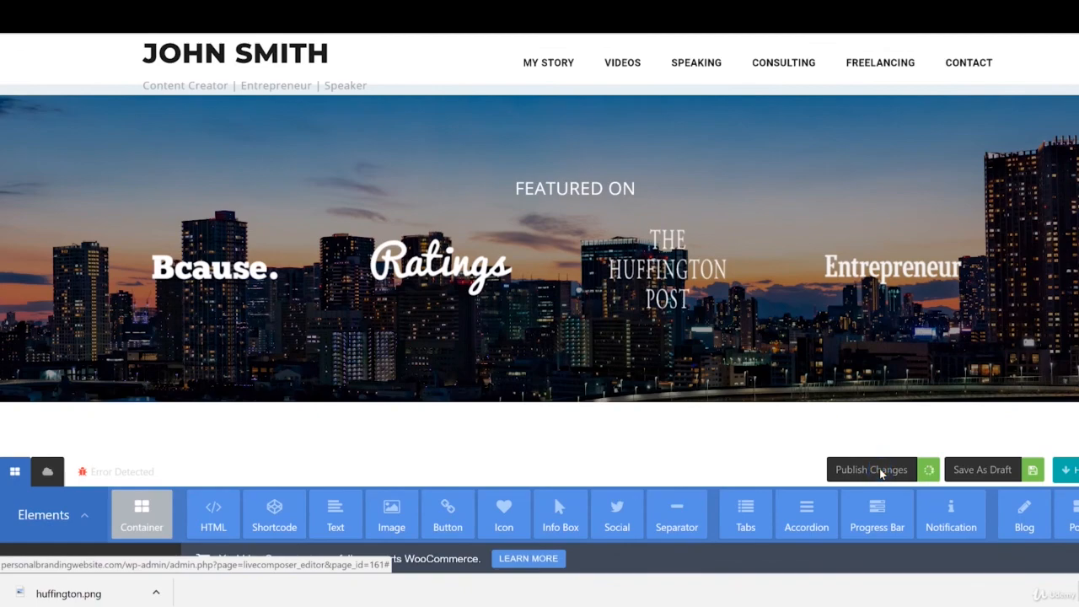